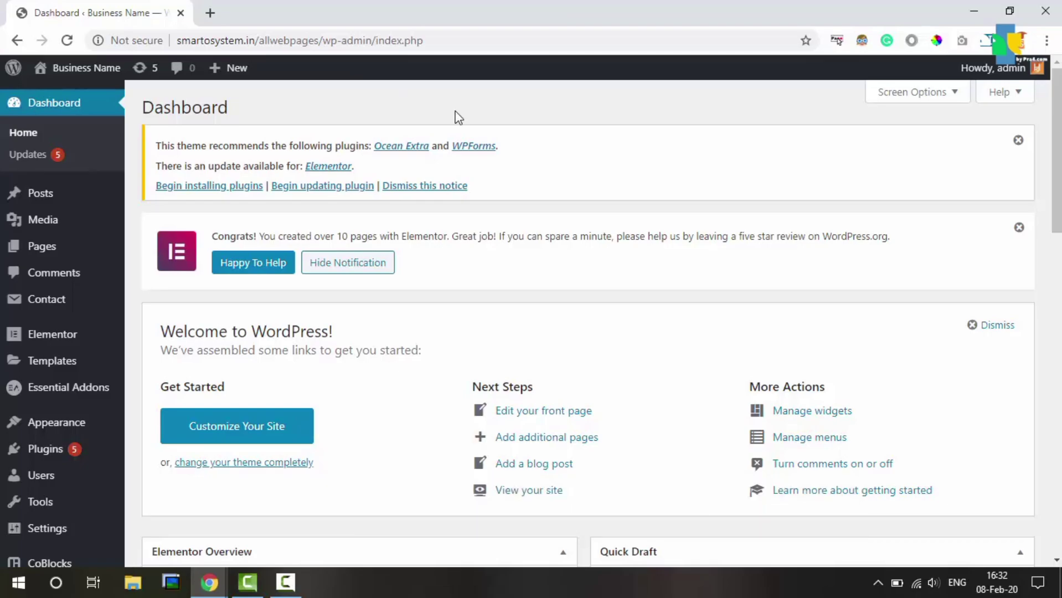
Open the customizer for the active OceanWP theme from the installed themes and look over its list of sections.
mouse_move(65, 426)
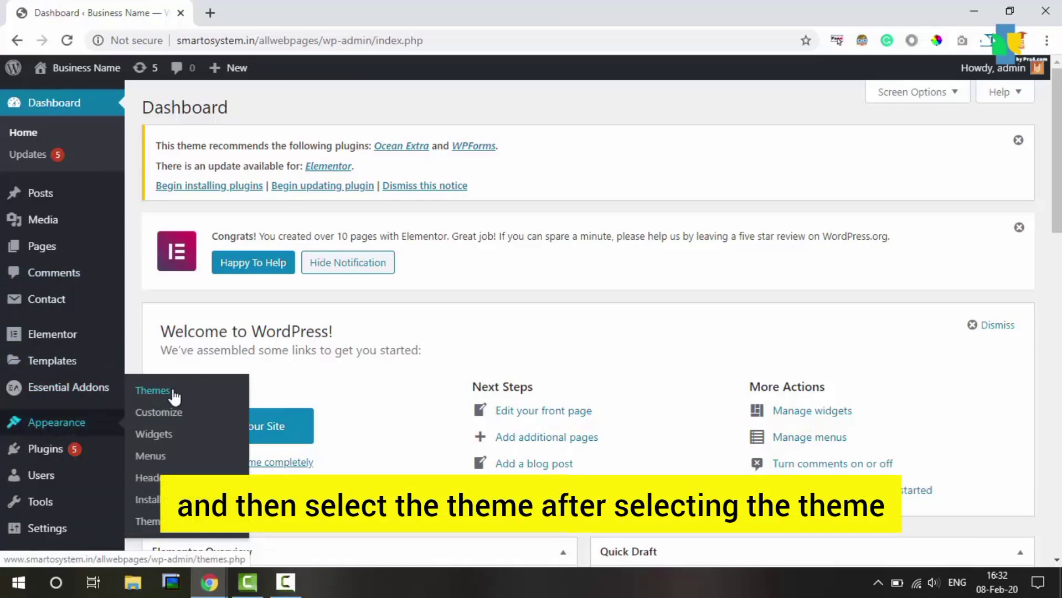
left_click(153, 391)
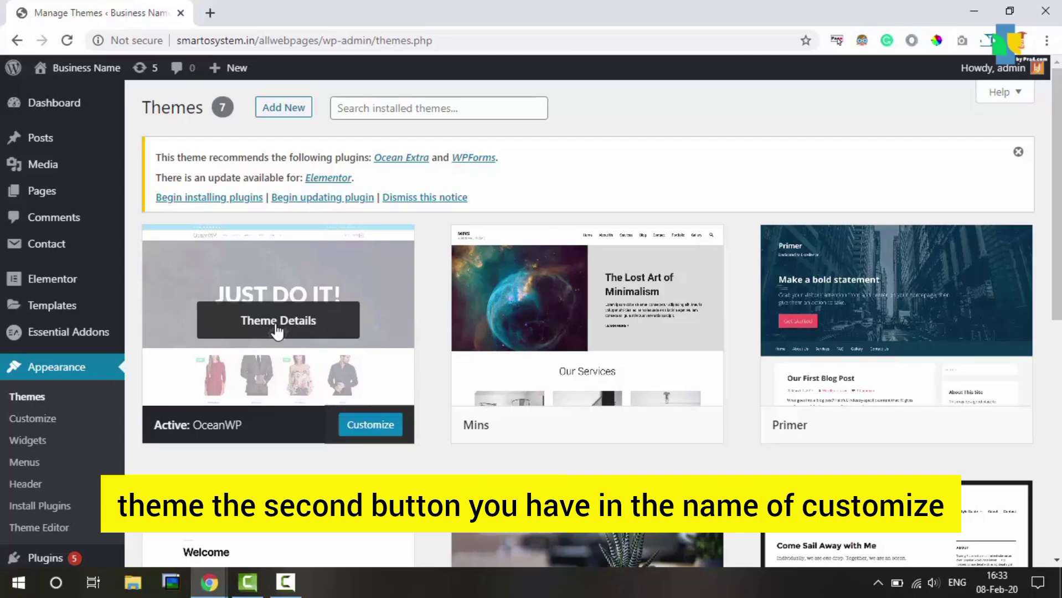
left_click(370, 425)
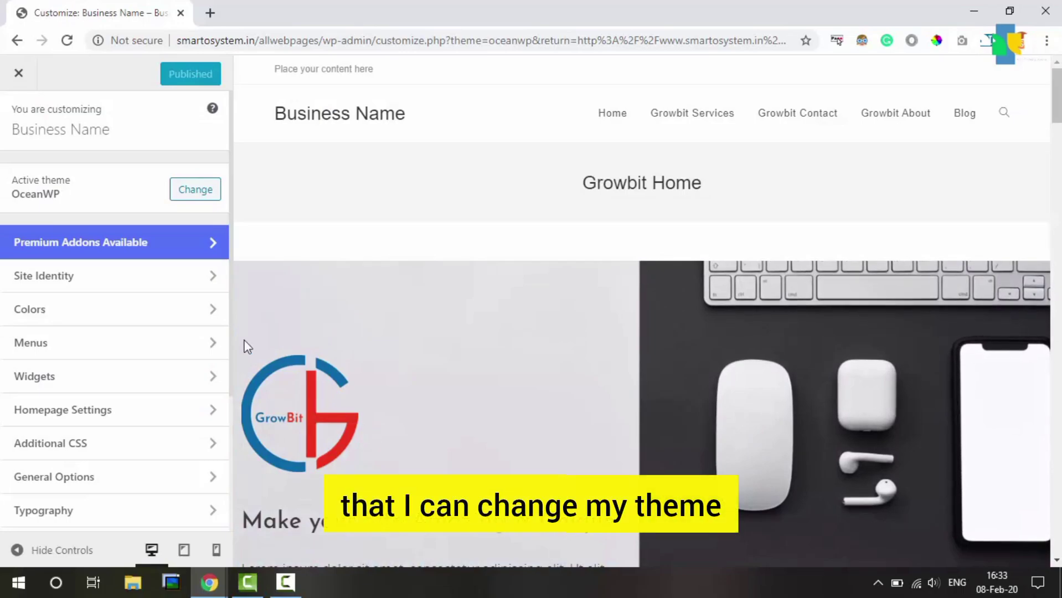
scroll(124, 328, "down", 4)
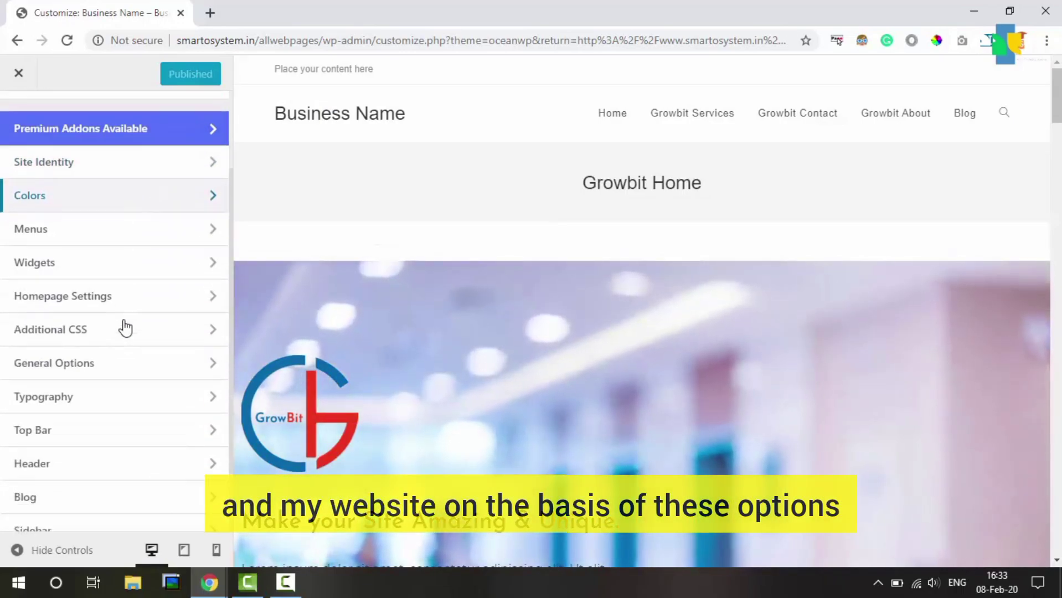
scroll(125, 327, "up", 4)
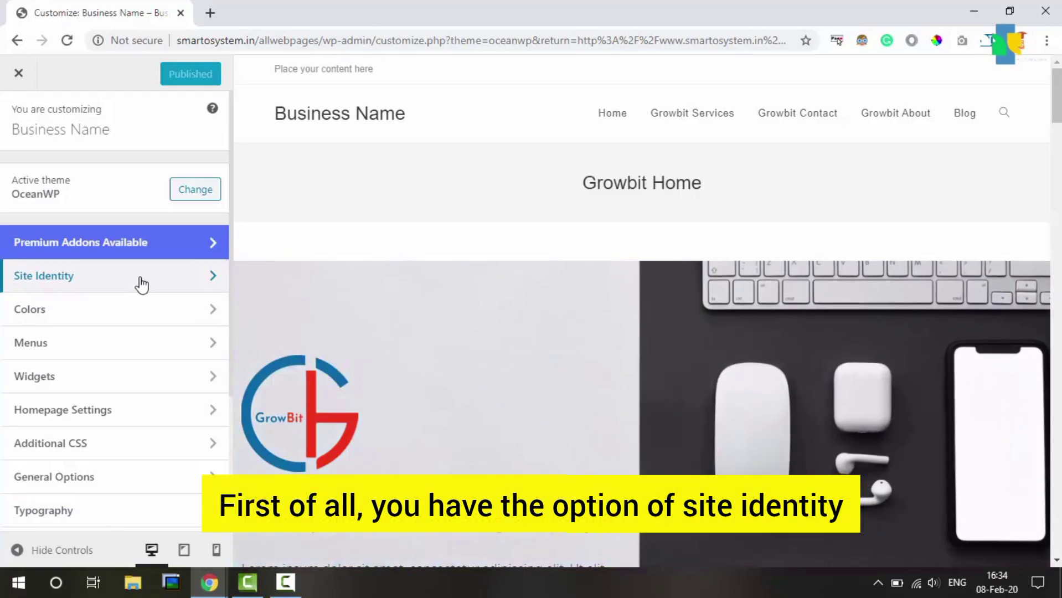
Review the site title, tagline and site icon settings in the Site Identity section.
left_click(141, 284)
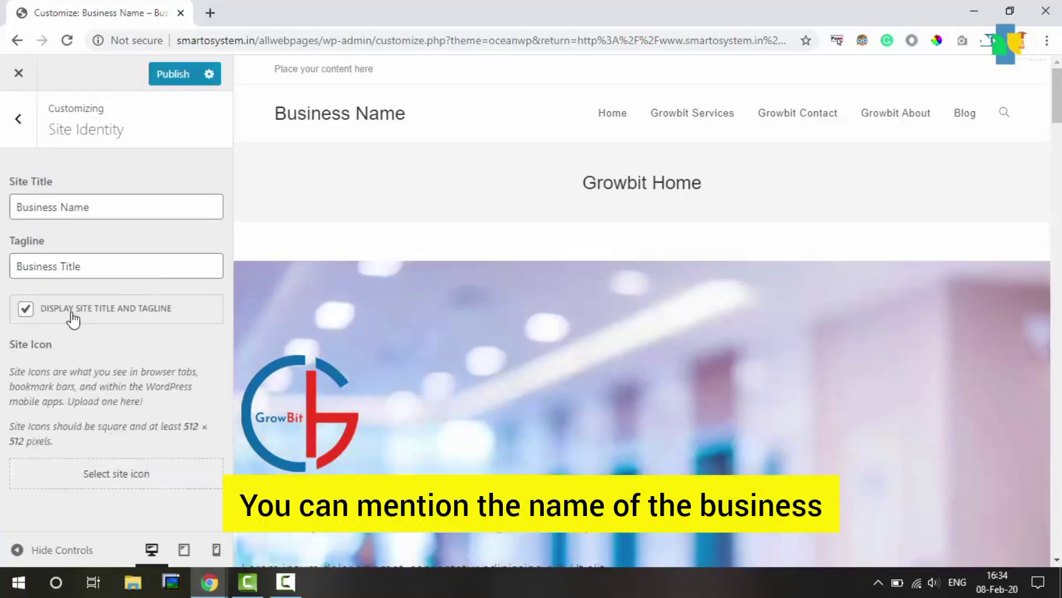
left_click(143, 209)
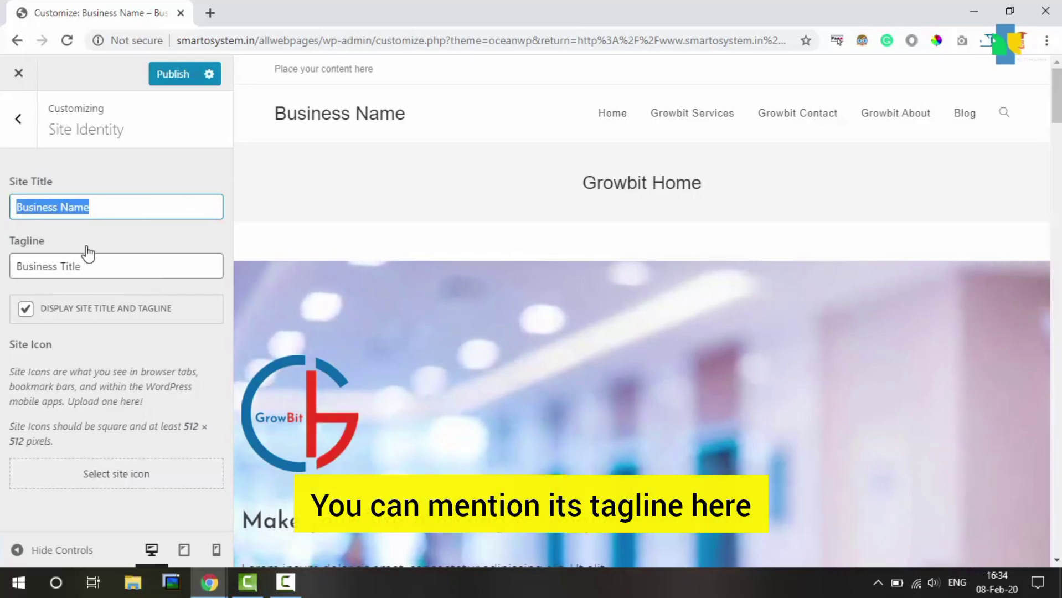
left_click(89, 266)
left_click_drag(88, 266, 11, 269)
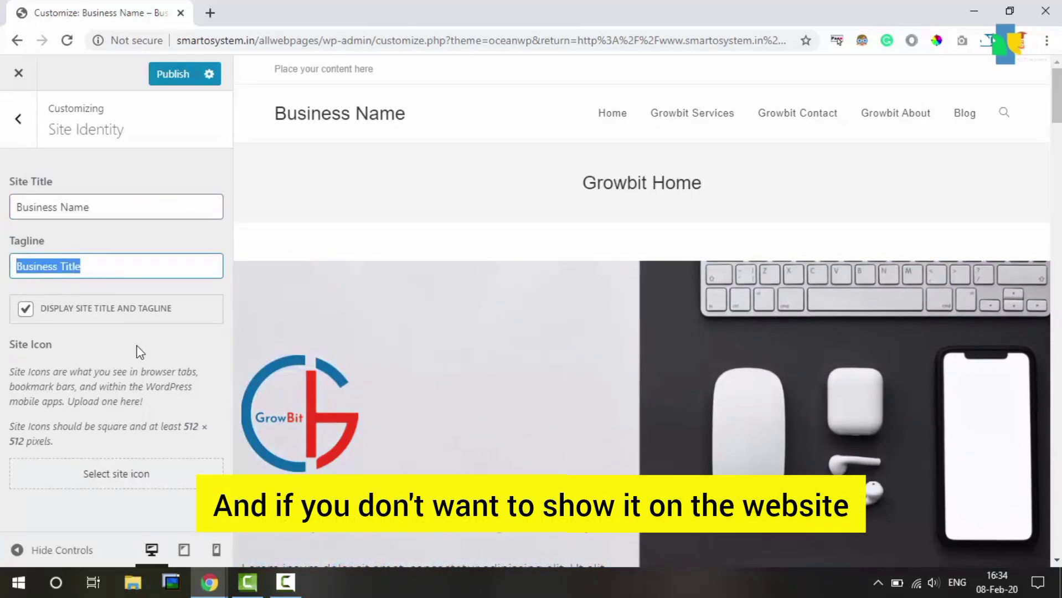
left_click(106, 334)
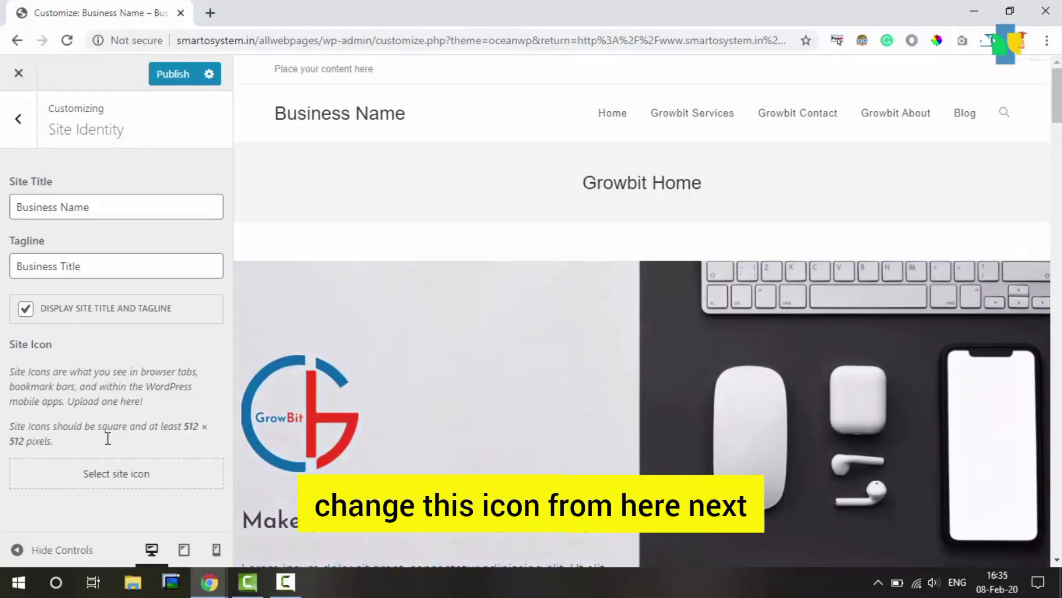
Check the header text color option in the Colors section and return to the main customizer sections.
left_click(19, 120)
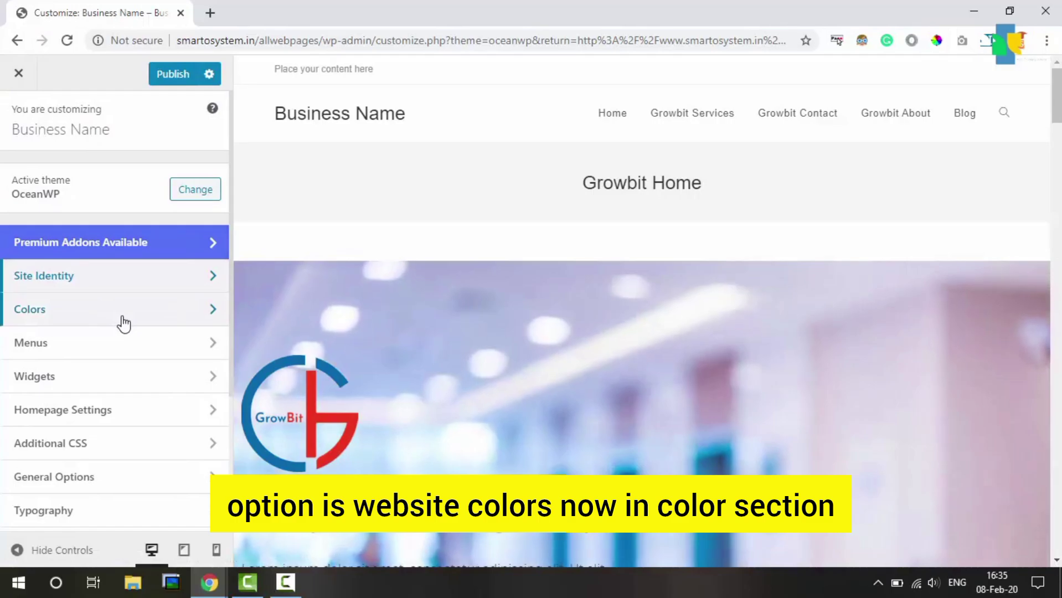
left_click(124, 324)
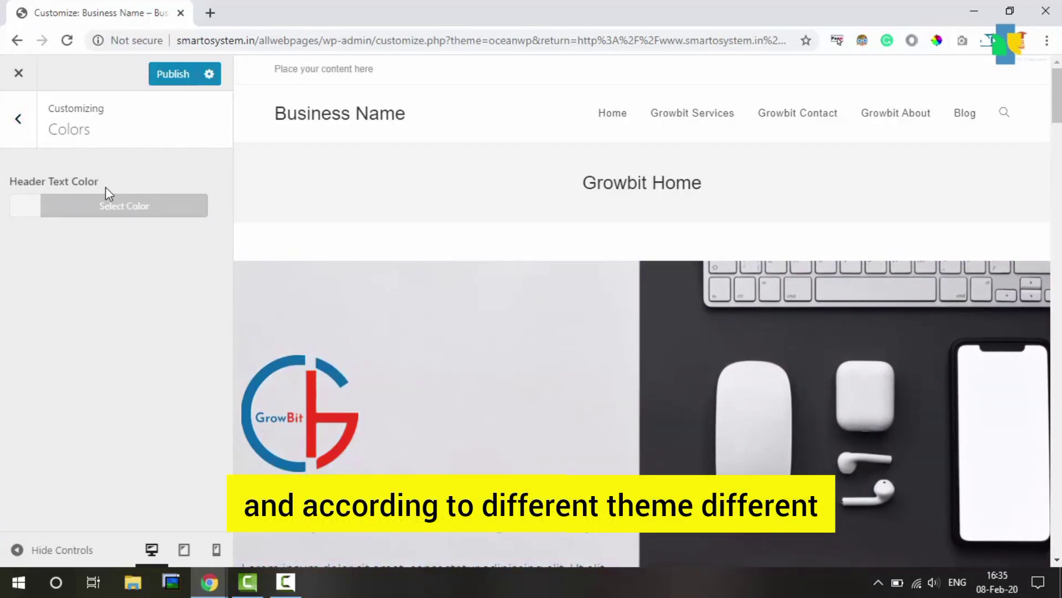
left_click(17, 119)
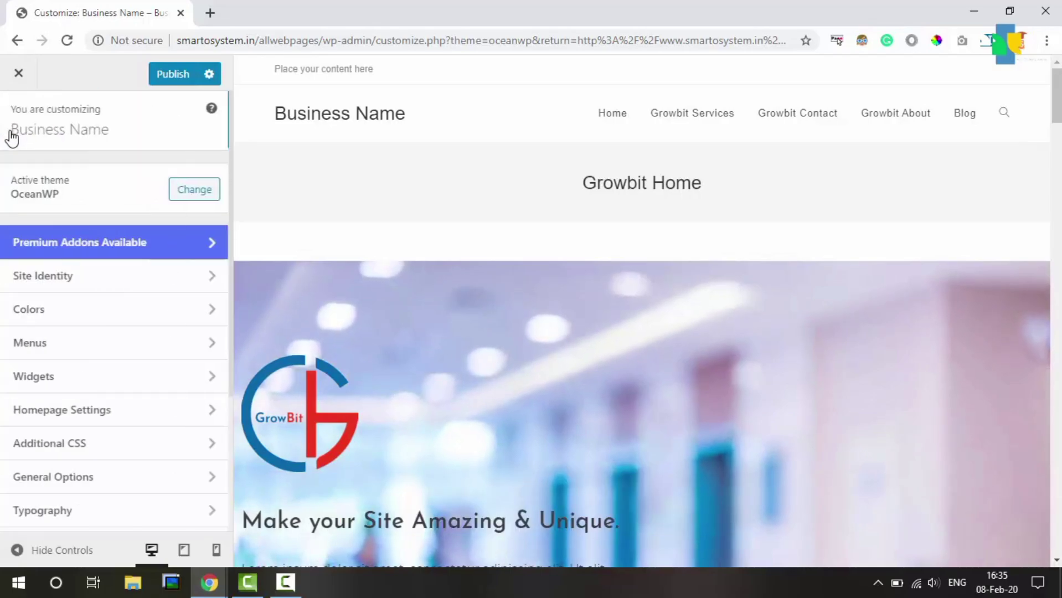
Review the page items of the Primary Menu in the customizer's Menus section.
left_click(108, 347)
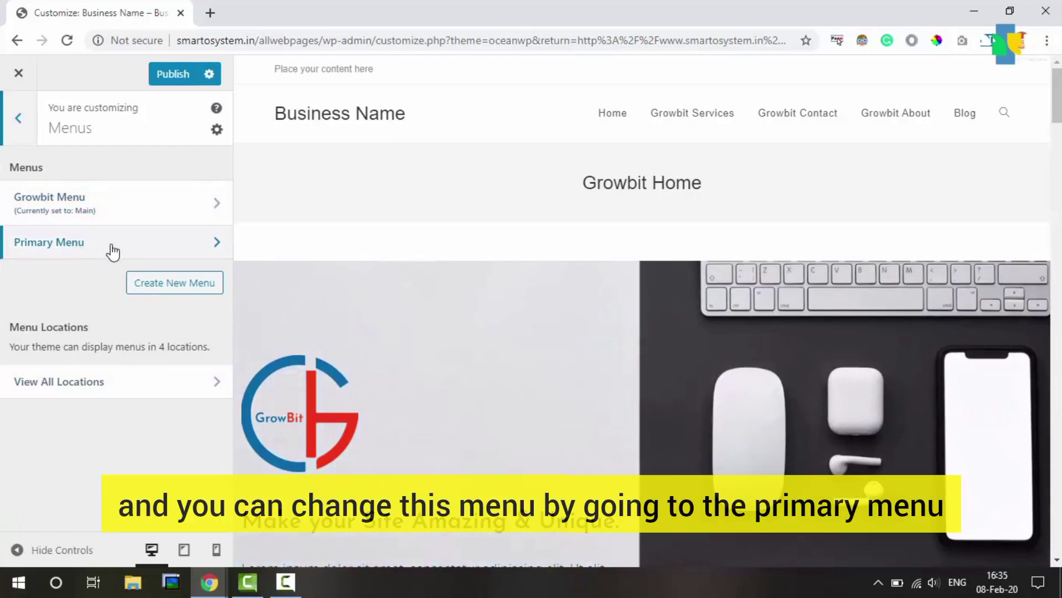
left_click(111, 247)
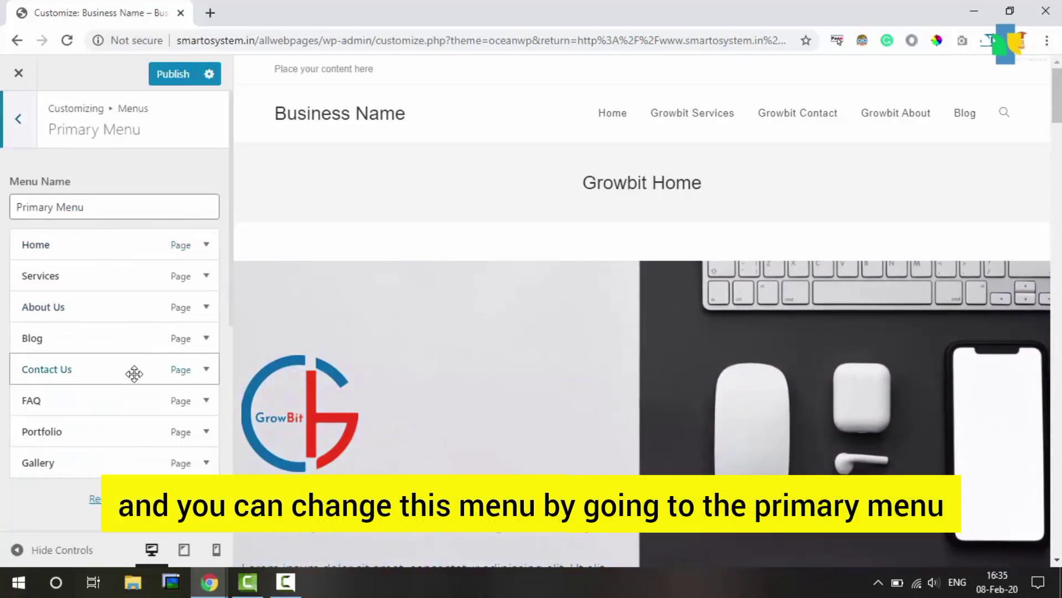
left_click(15, 123)
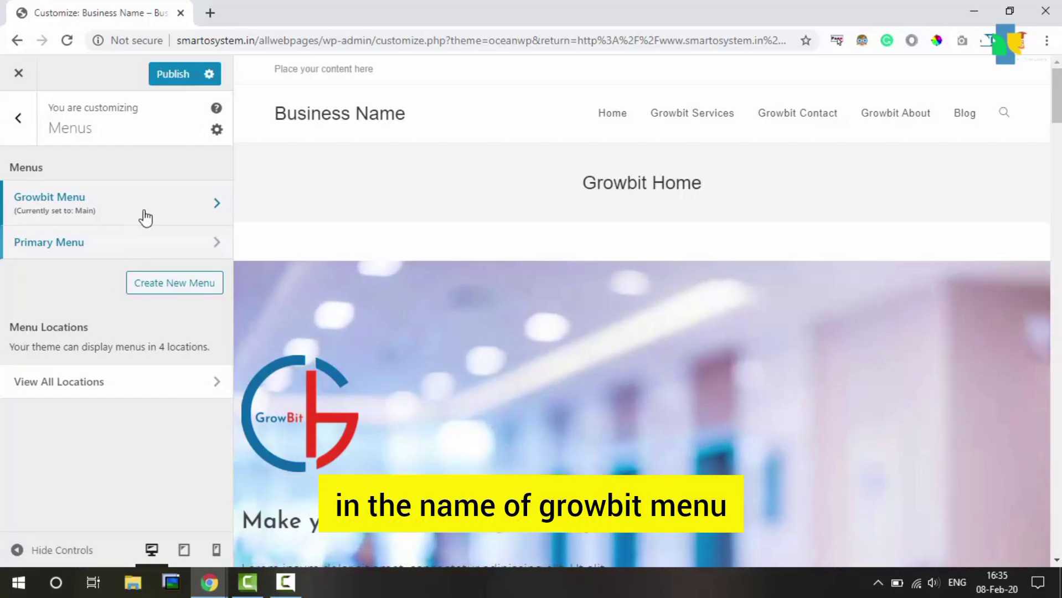
Move Growbit Services below Growbit Contact in the Growbit Menu and publish the new order.
left_click(142, 216)
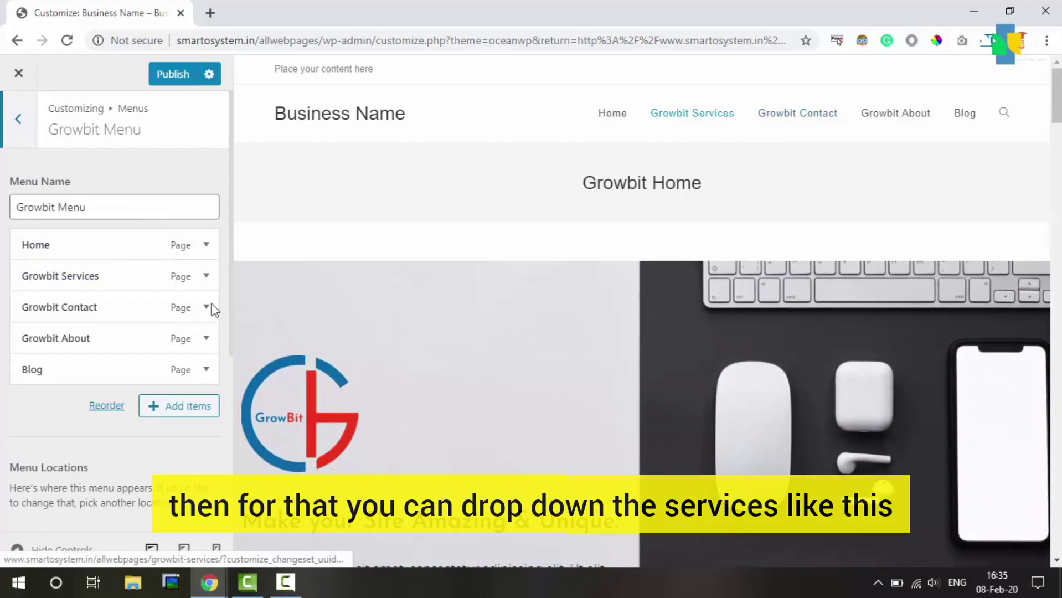
left_click_drag(114, 280, 115, 319)
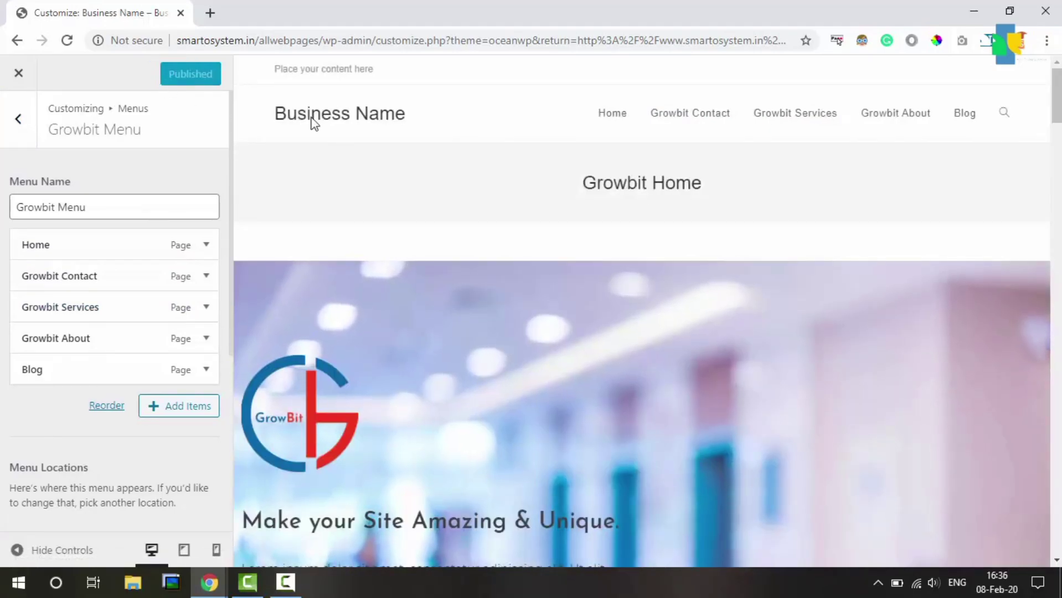
left_click(8, 135)
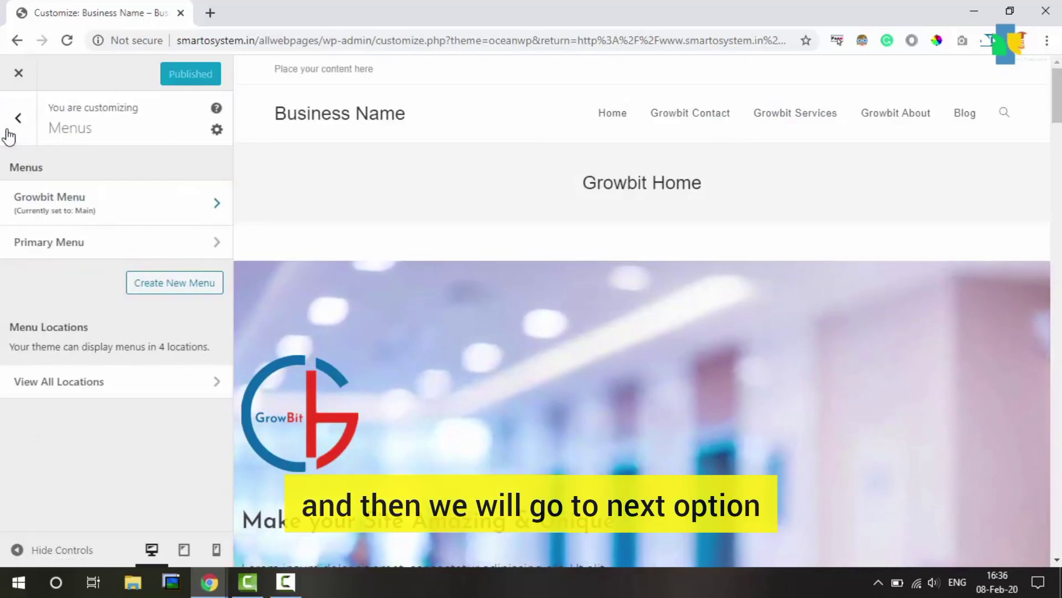
left_click(8, 136)
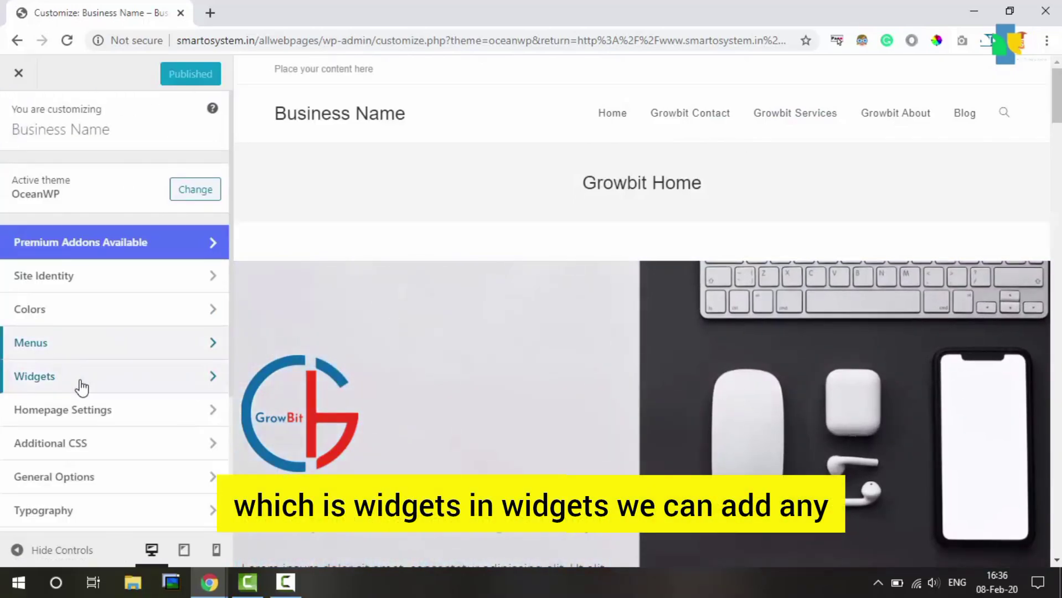
Add a Custom HTML widget to the Footer 1 widget area.
left_click(81, 385)
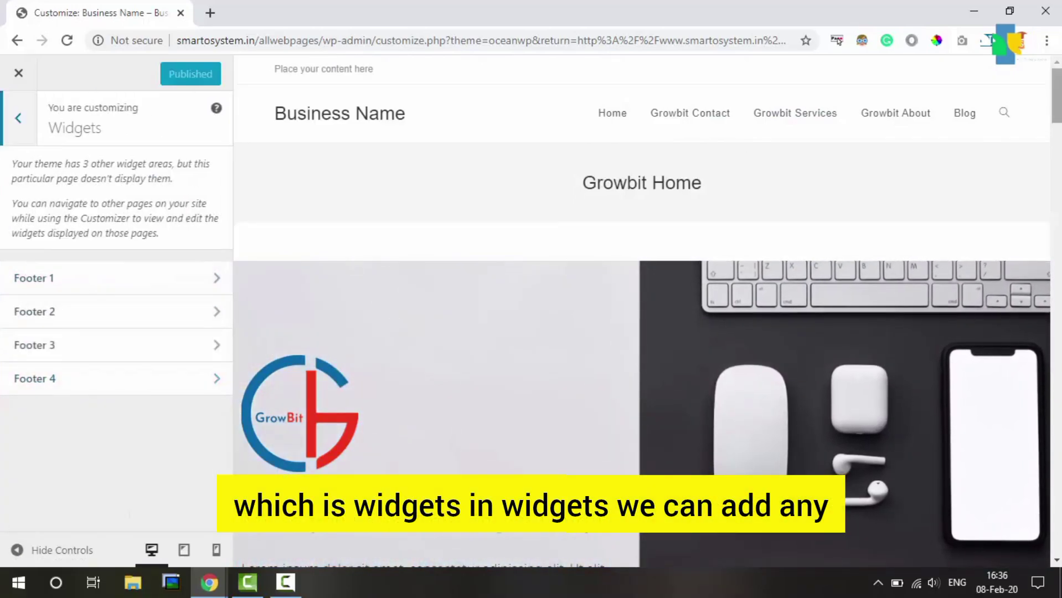
scroll(712, 268, "down", 10)
scroll(642, 310, "down", 15)
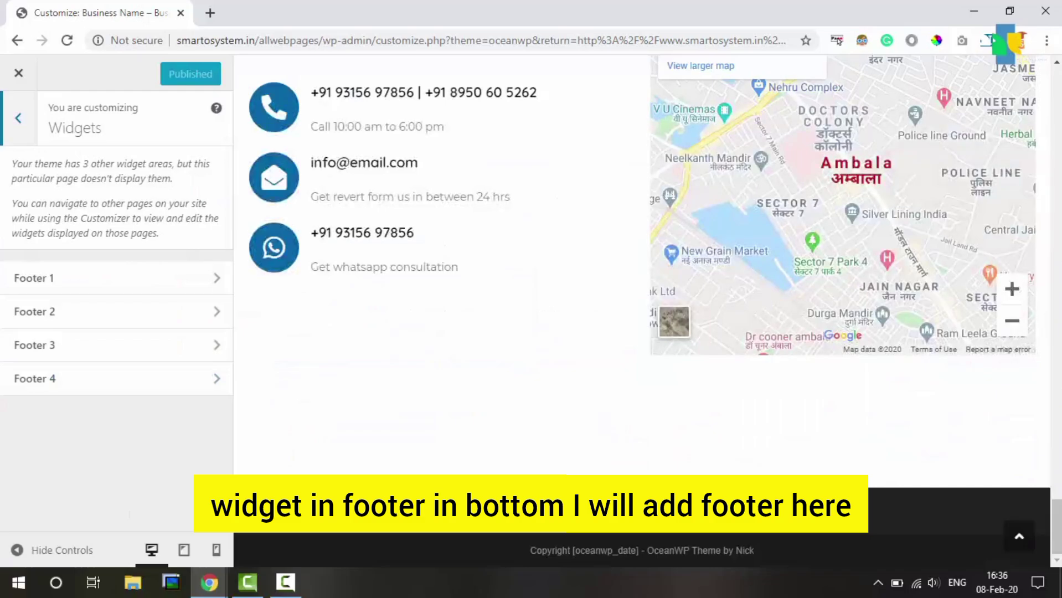
left_click(55, 277)
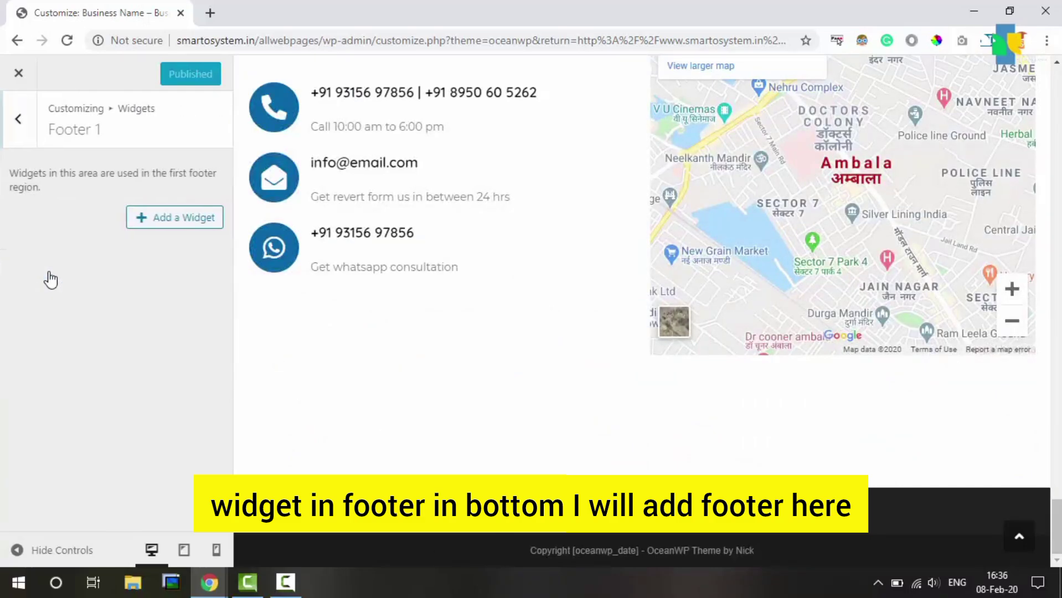
left_click(159, 223)
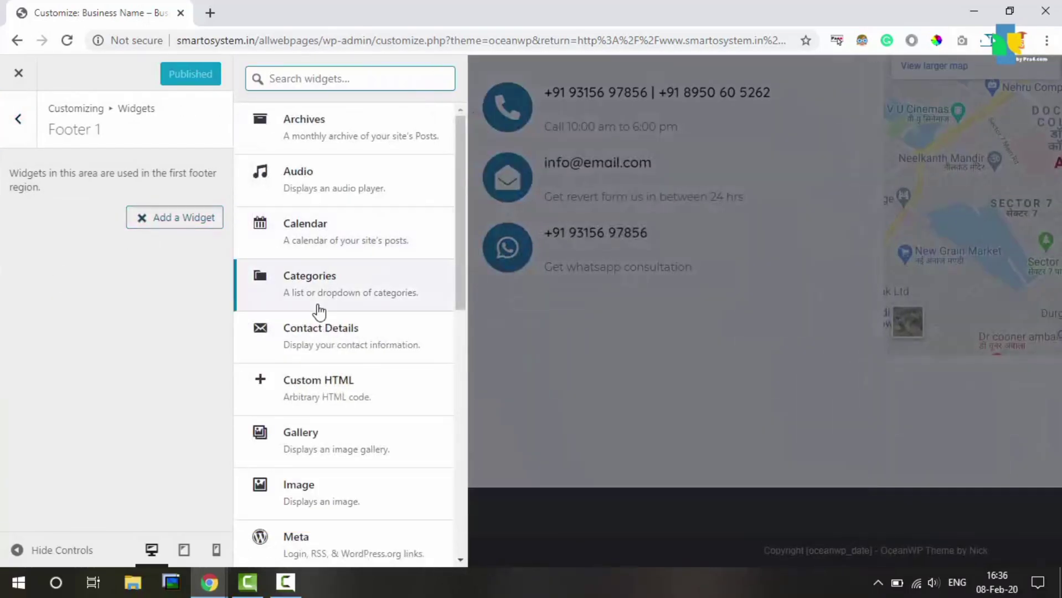
left_click(327, 402)
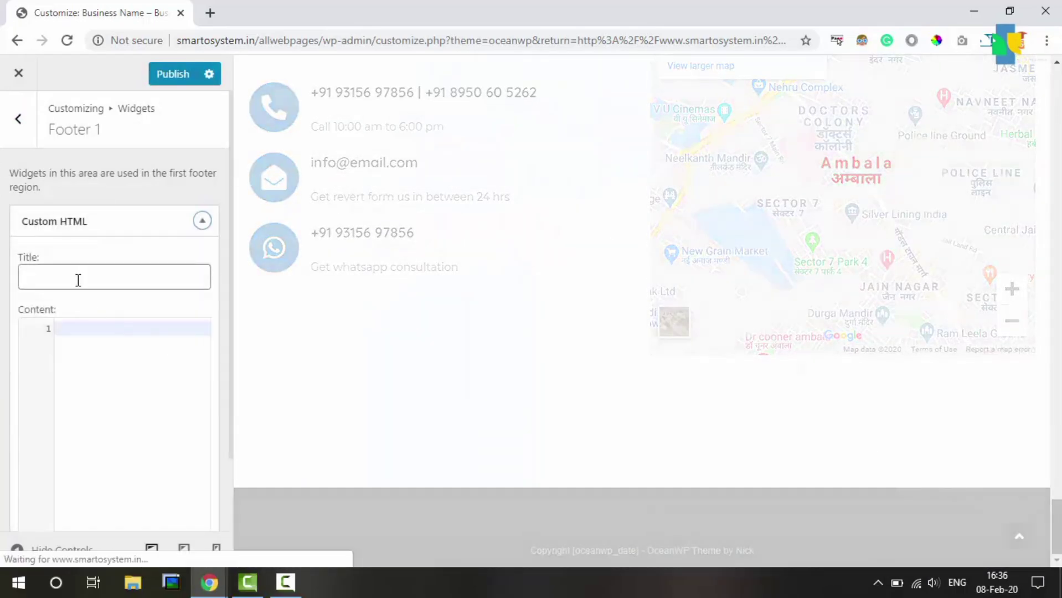
Fill the Custom HTML widget with the sample content "swtcrgfvbhjnhbuytfrcgv" and enter a sample title.
left_click(114, 371)
type("swtcrgfv")
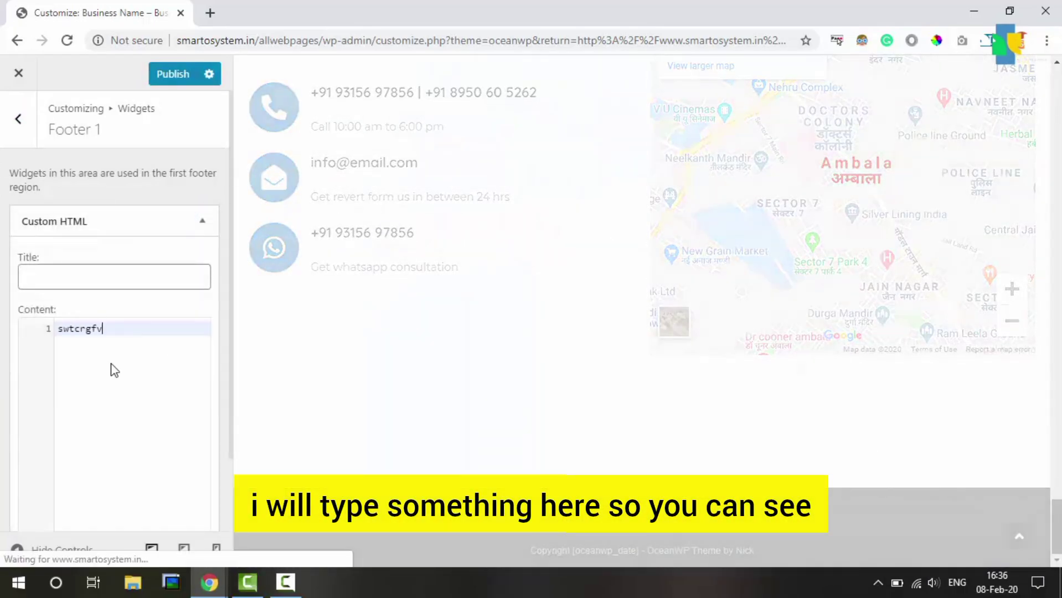
type("bhjnhbuytfrcgv")
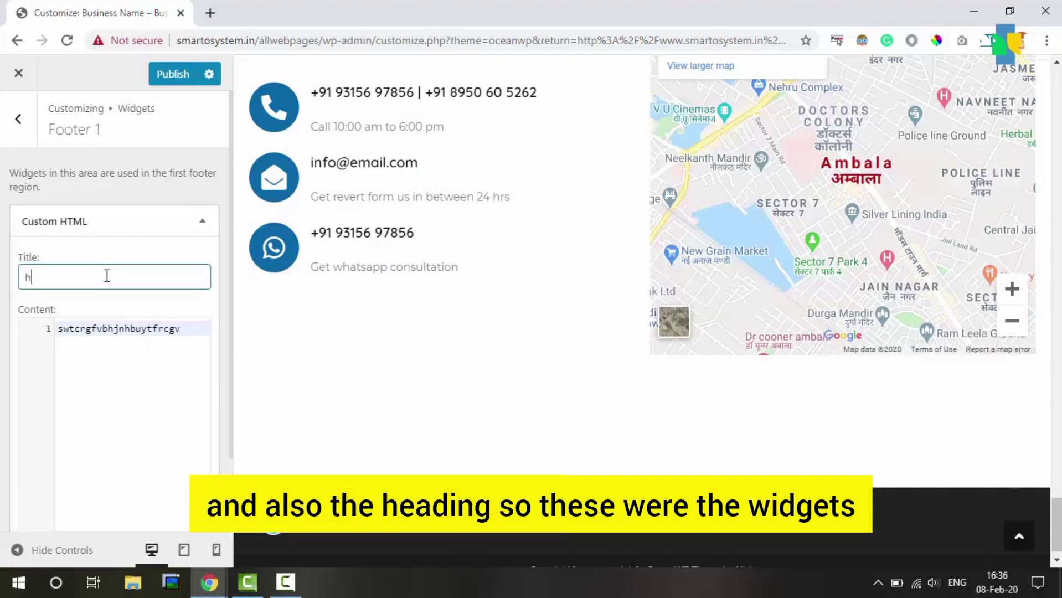
Remove the Custom HTML widget from Footer 1 and return to the main customizer sections.
scroll(149, 301, "down", 2)
left_click(33, 481)
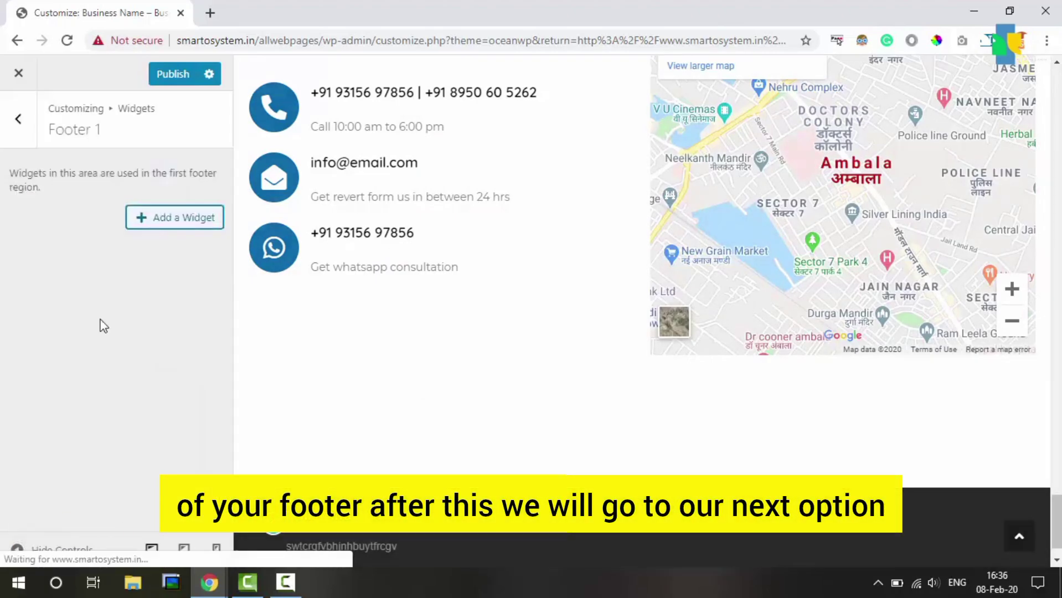
left_click(12, 124)
left_click(12, 127)
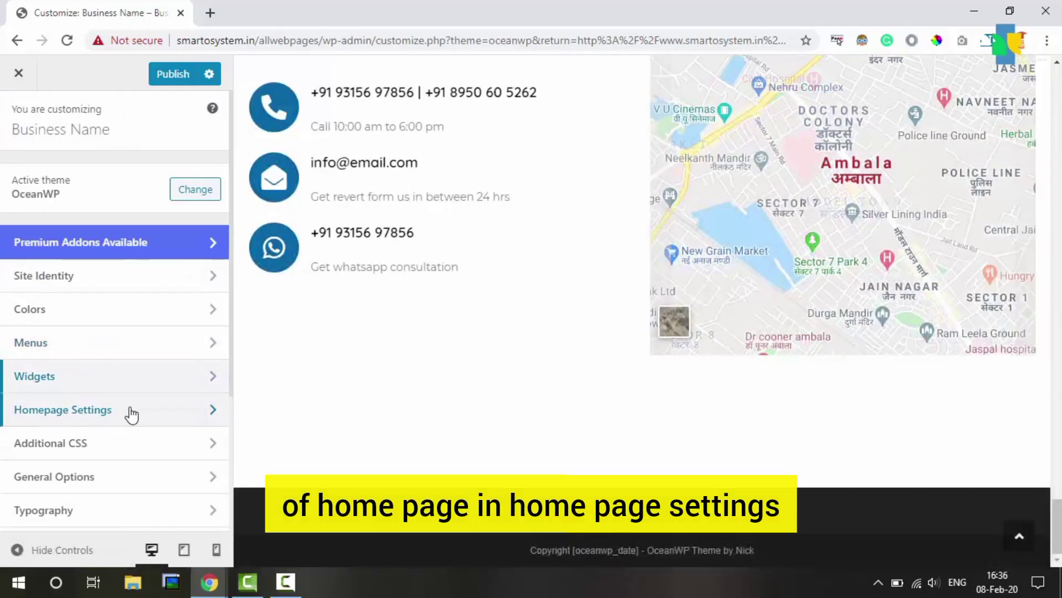
Open Homepage Settings, view the beginning of the homepage preview, and briefly visit a new blank browser tab.
left_click(131, 413)
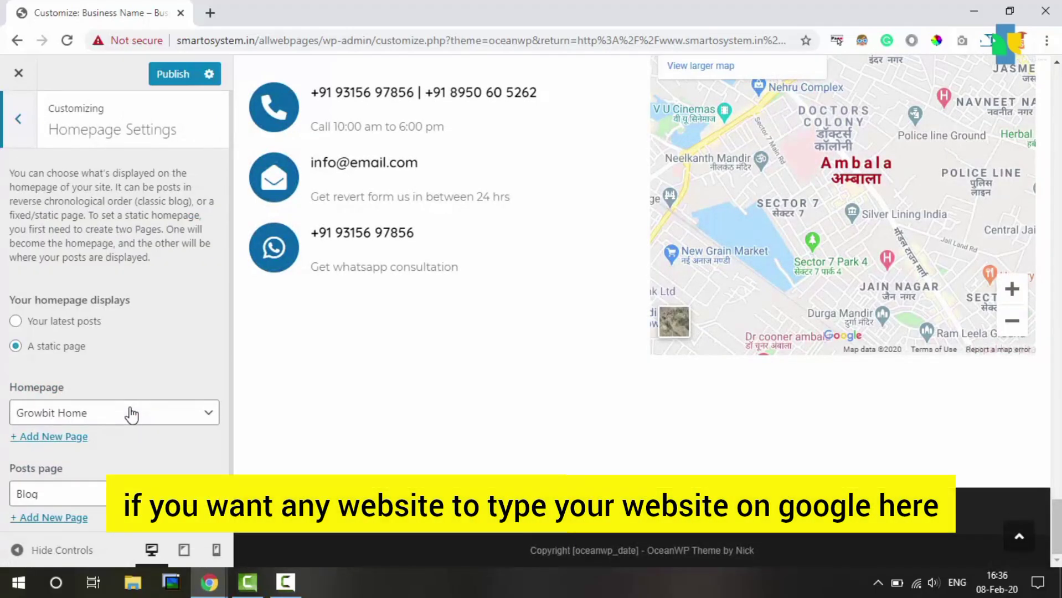
left_click_drag(1057, 526, 1058, 95)
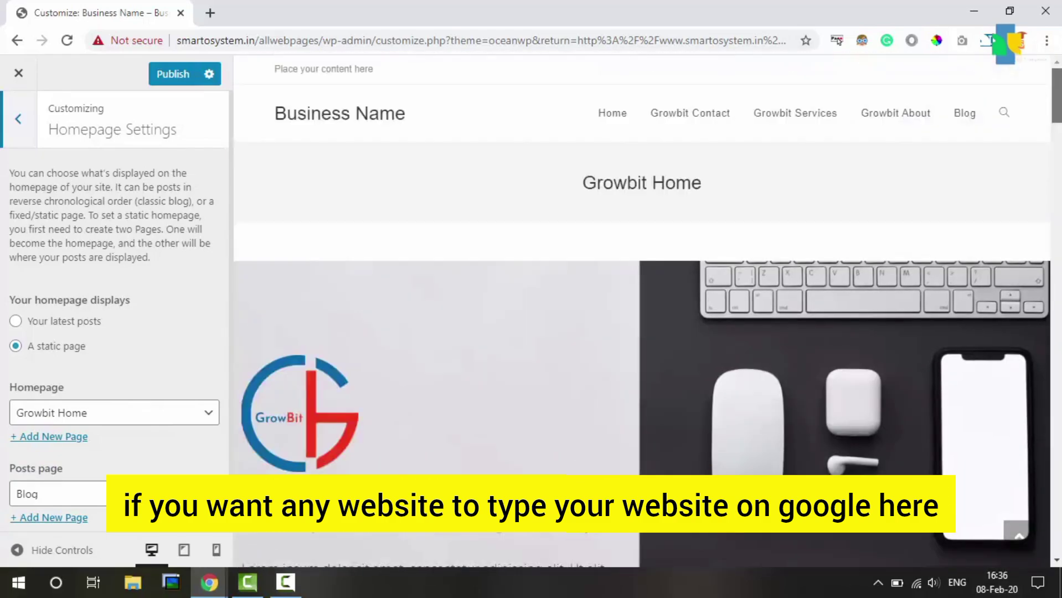
left_click(210, 13)
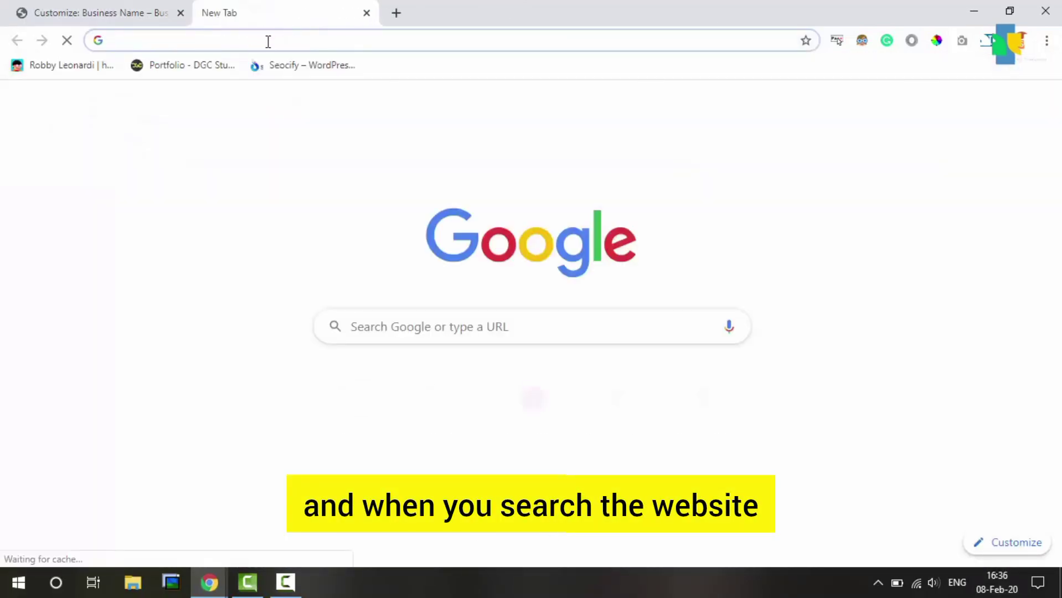
left_click(109, 6)
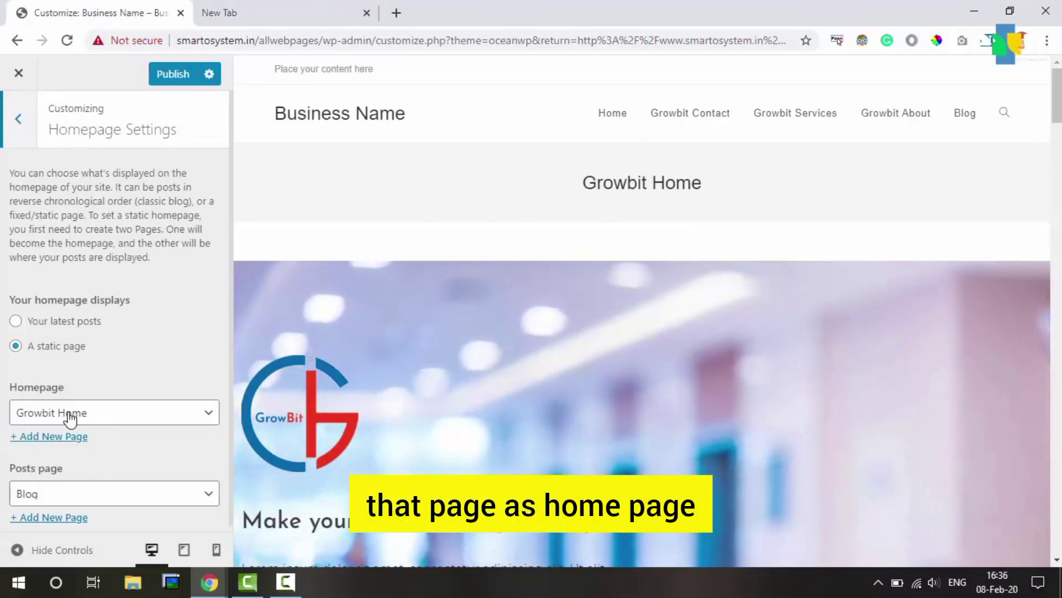
Set App Promo as the static homepage and publish the change.
left_click(135, 420)
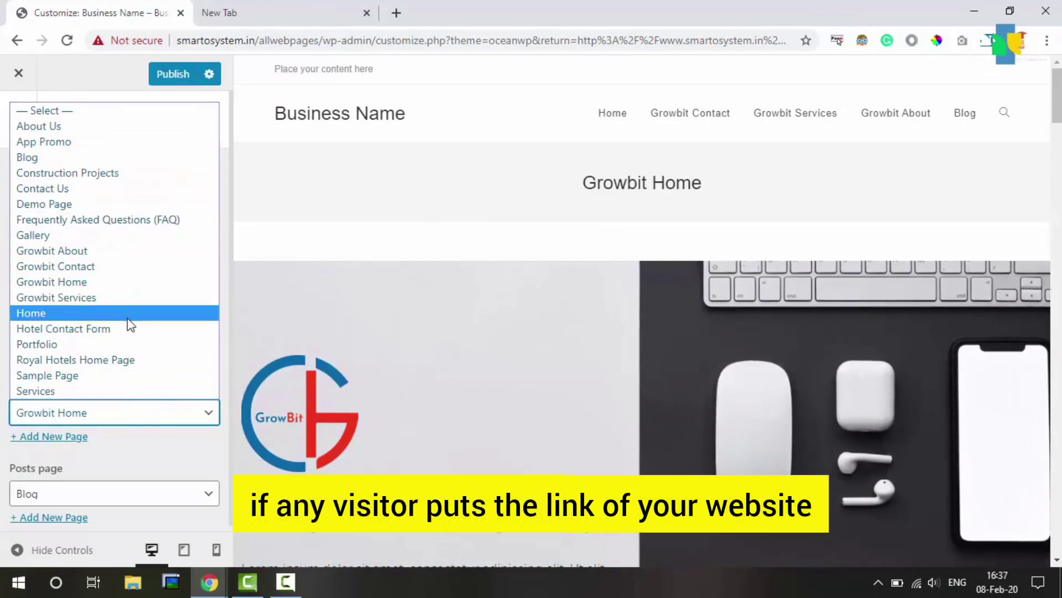
left_click(335, 7)
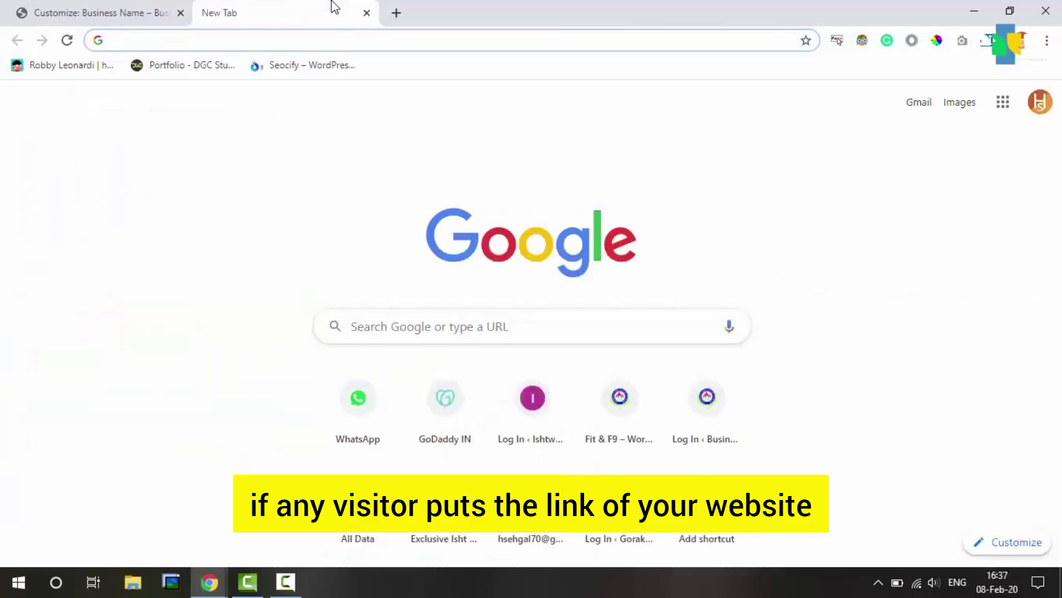
left_click(145, 6)
left_click(113, 425)
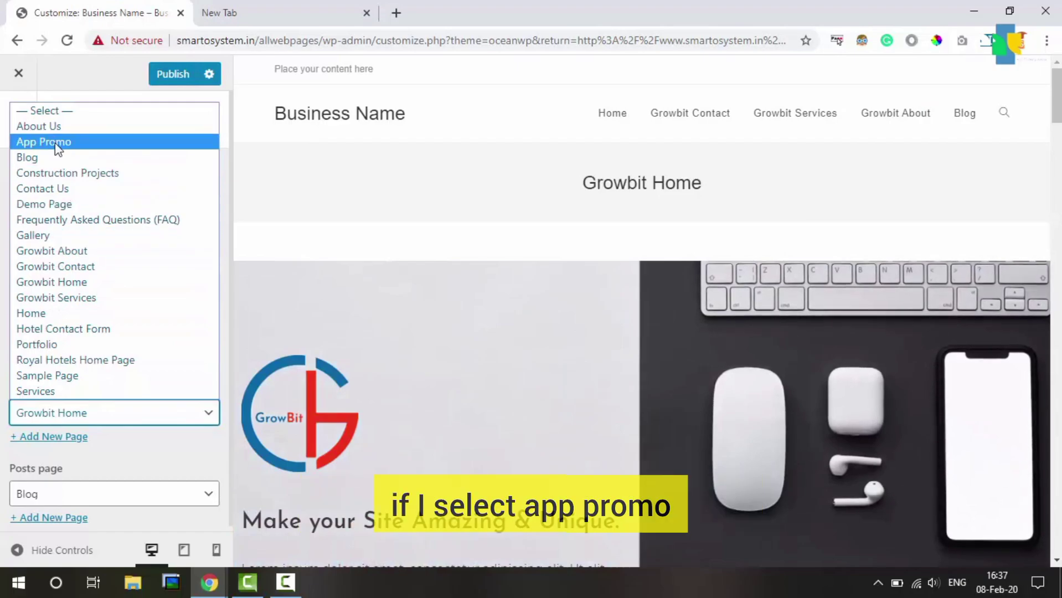
left_click(75, 142)
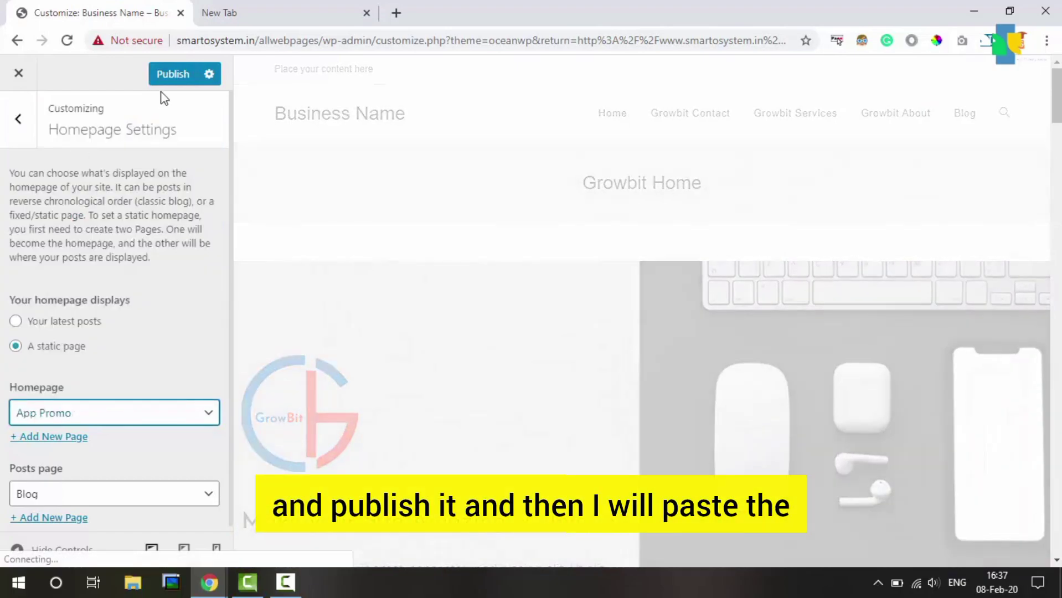
left_click(174, 80)
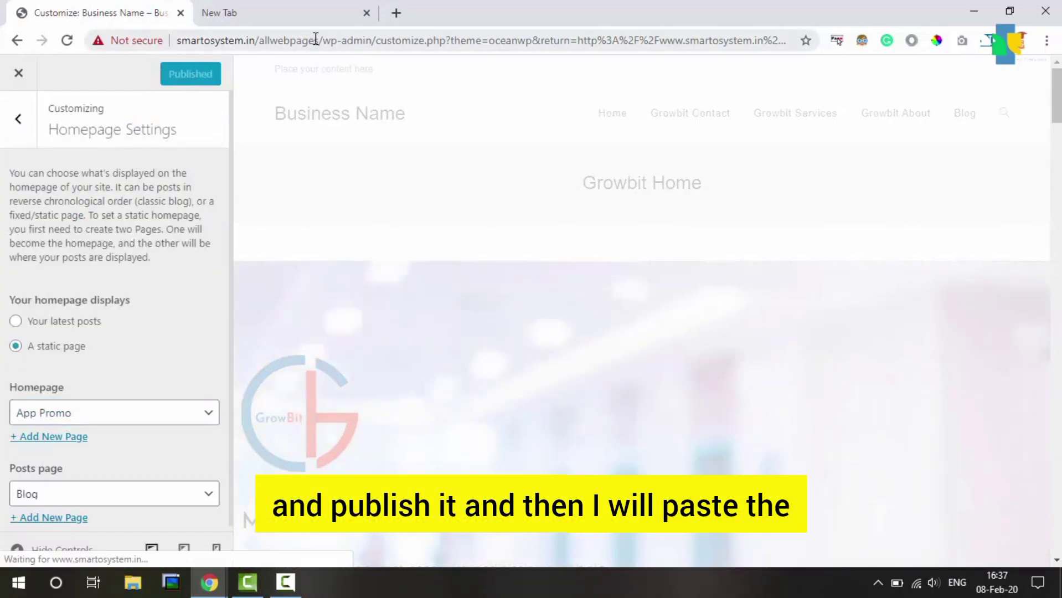
left_click_drag(319, 40, 145, 50)
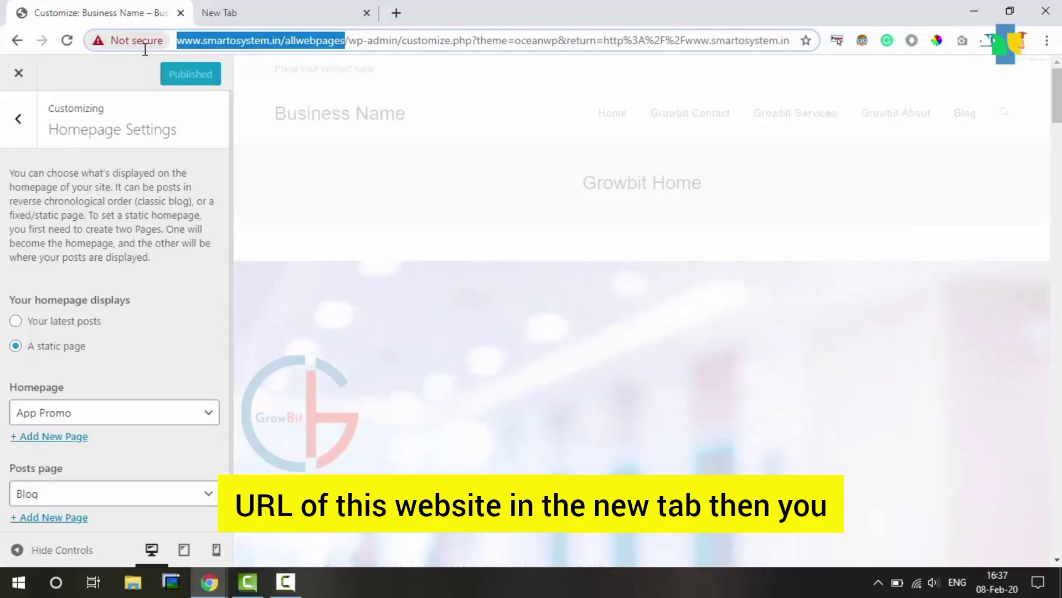
key("ctrl+c")
key("ctrl+t")
key("ctrl+v")
key("Return")
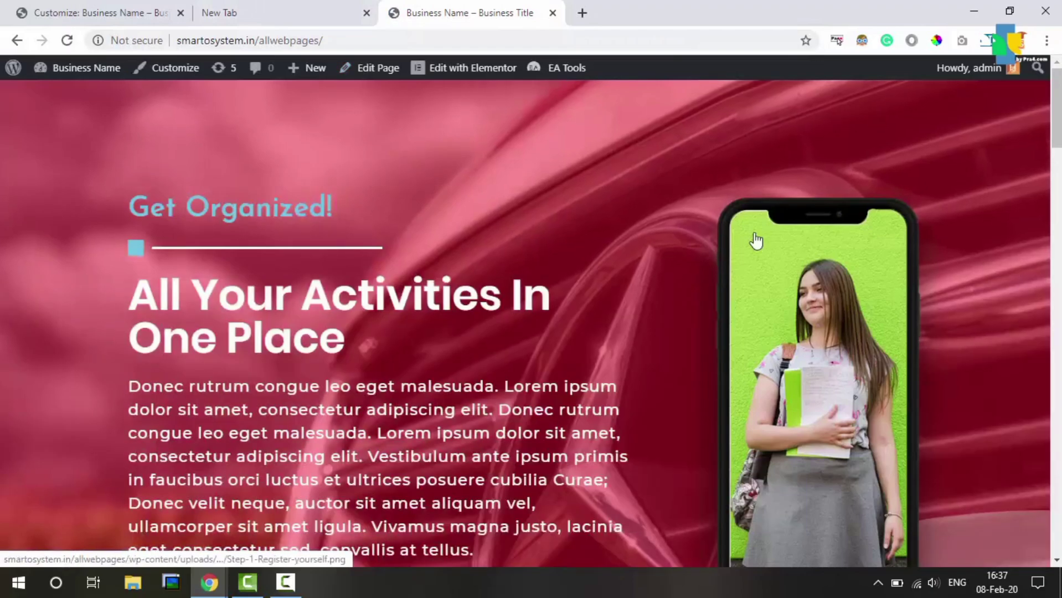
left_click(366, 13)
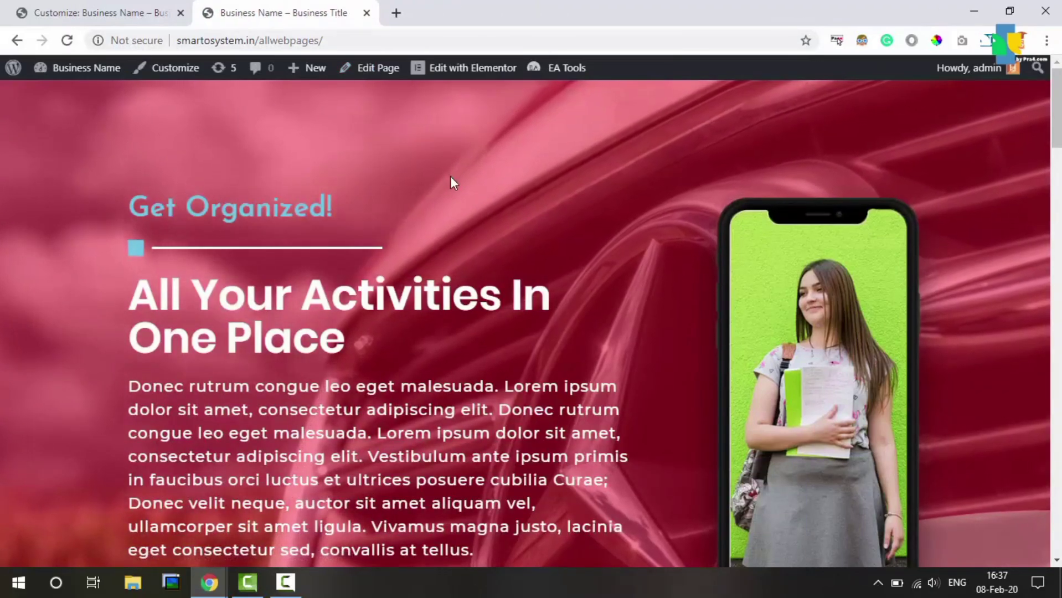
scroll(465, 177, "down", 1)
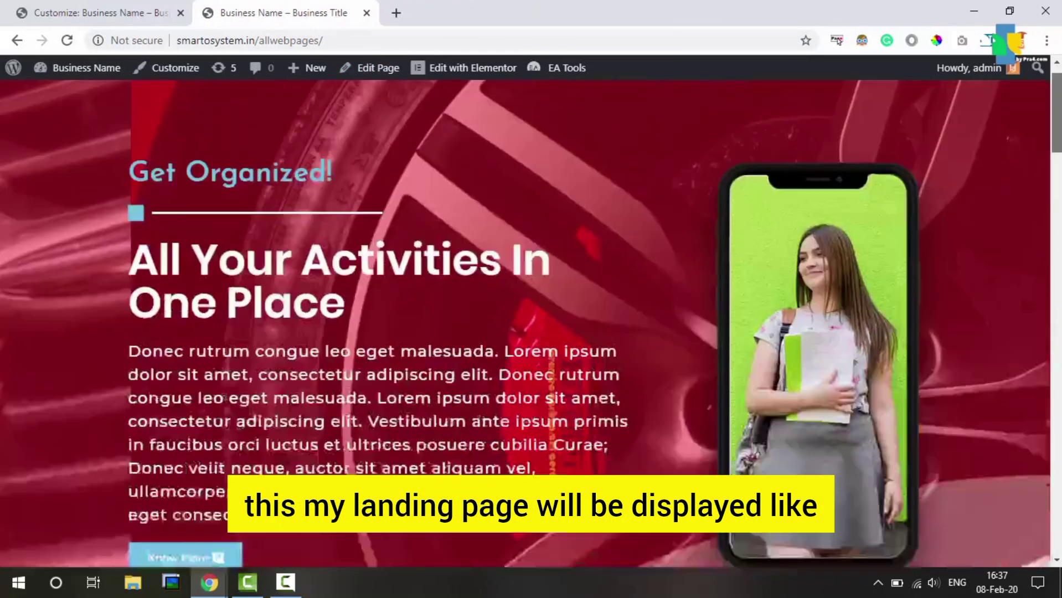
mouse_move(1058, 113)
left_mouse_down()
mouse_move(1057, 409)
mouse_move(1057, 107)
left_mouse_up()
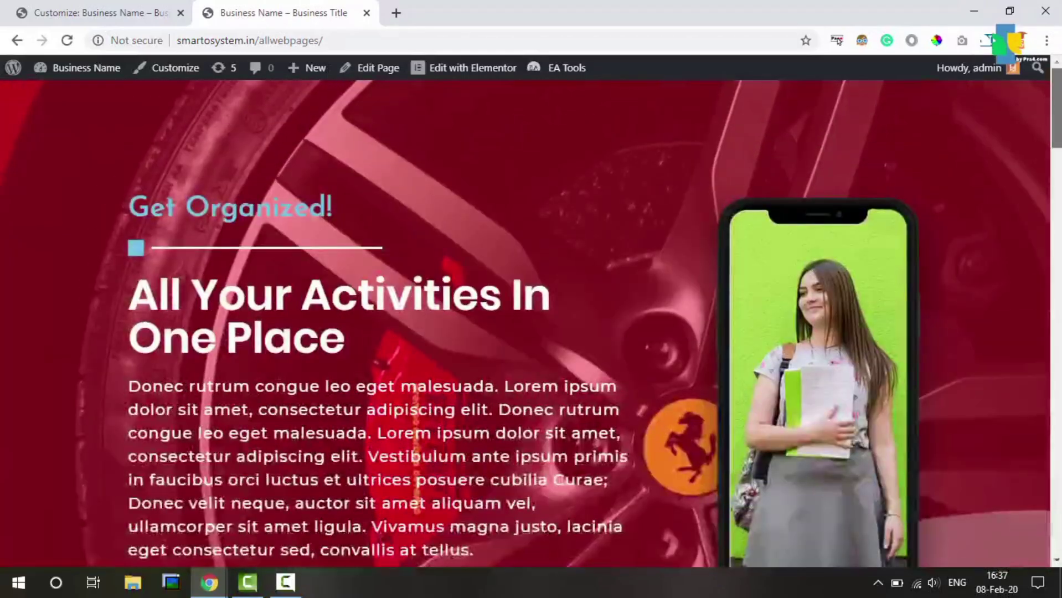
Return to the customizer's browser tab and look through the available Posts page choices, keeping Blog.
left_click(126, 8)
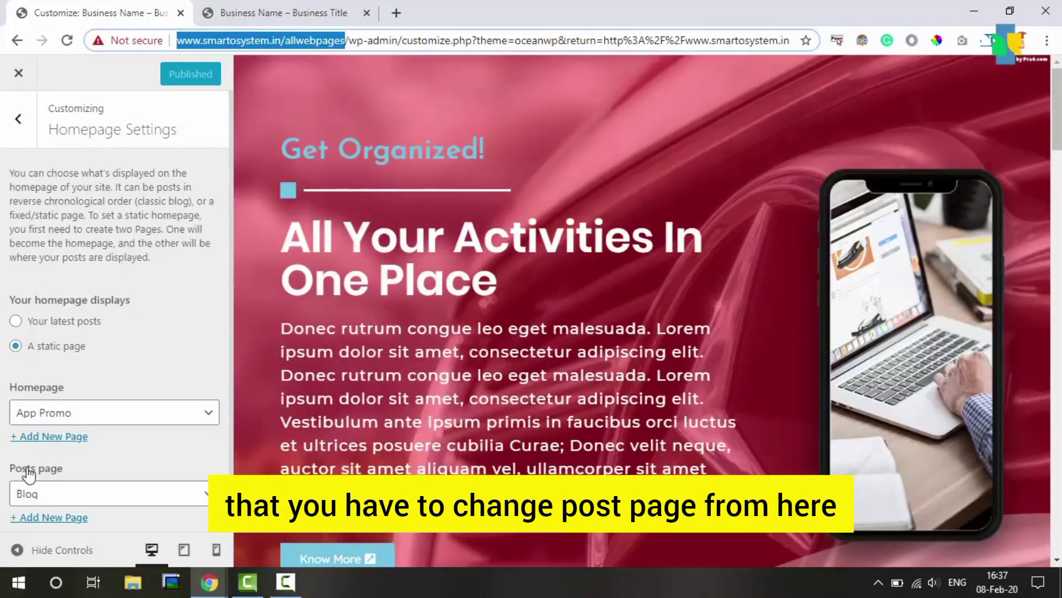
left_click(127, 500)
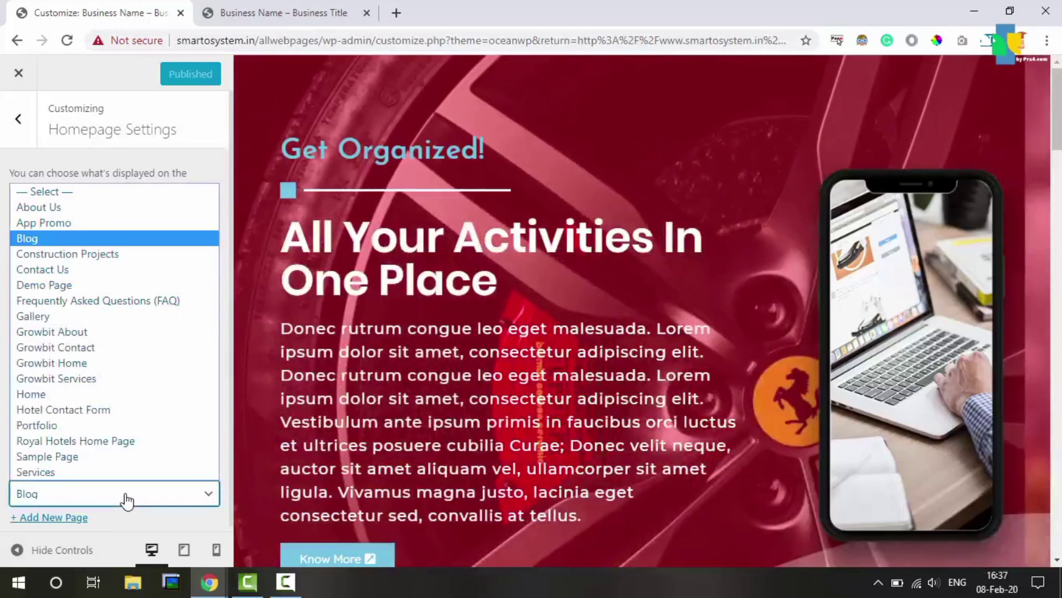
left_click(127, 500)
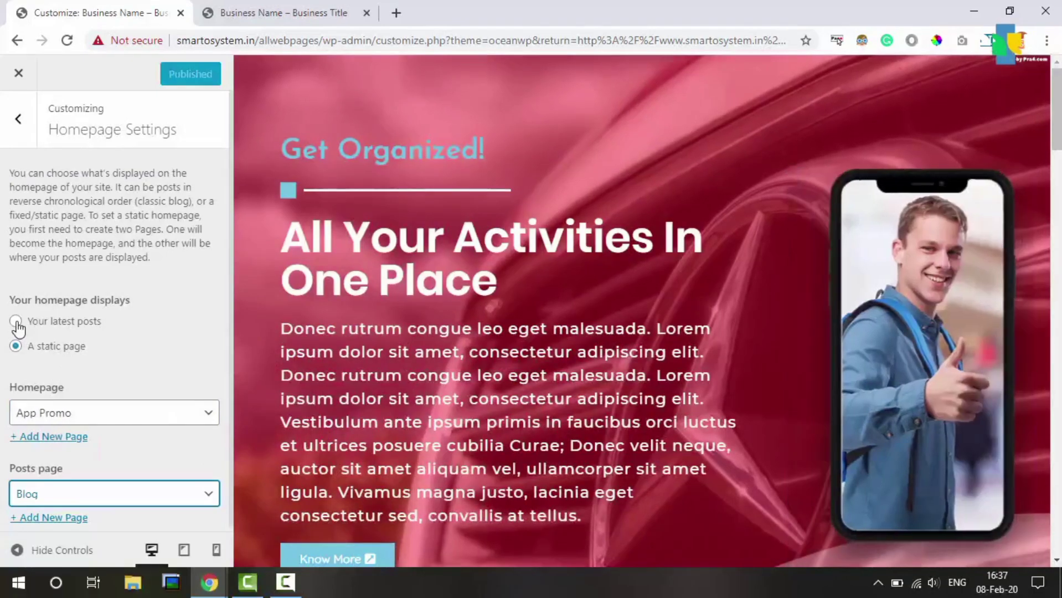
Preview the homepage as latest posts, switch it back to a static page, and publish from the main customizer sections.
left_click(15, 322)
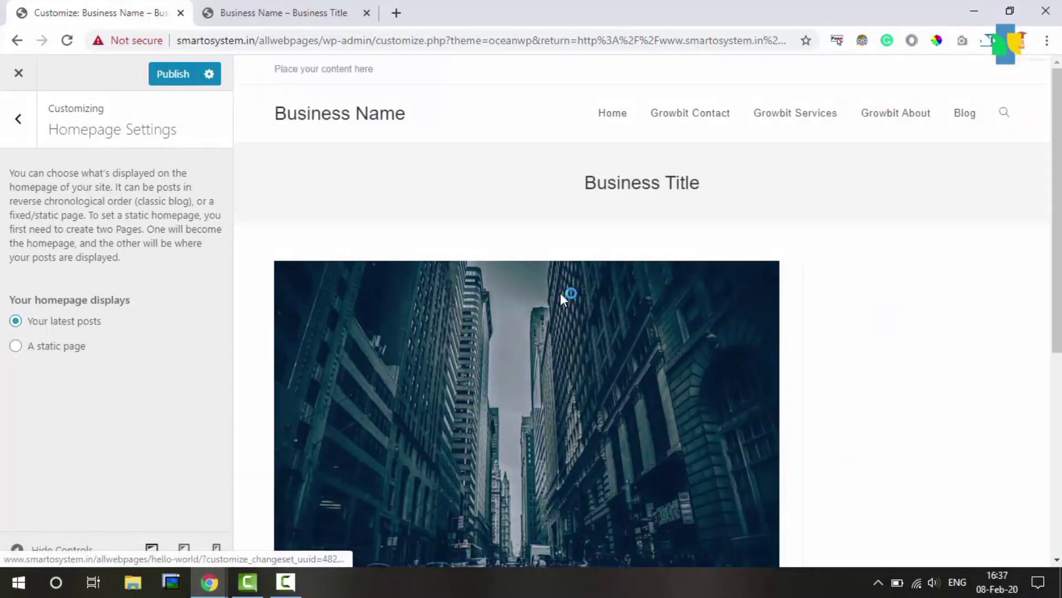
left_click(15, 346)
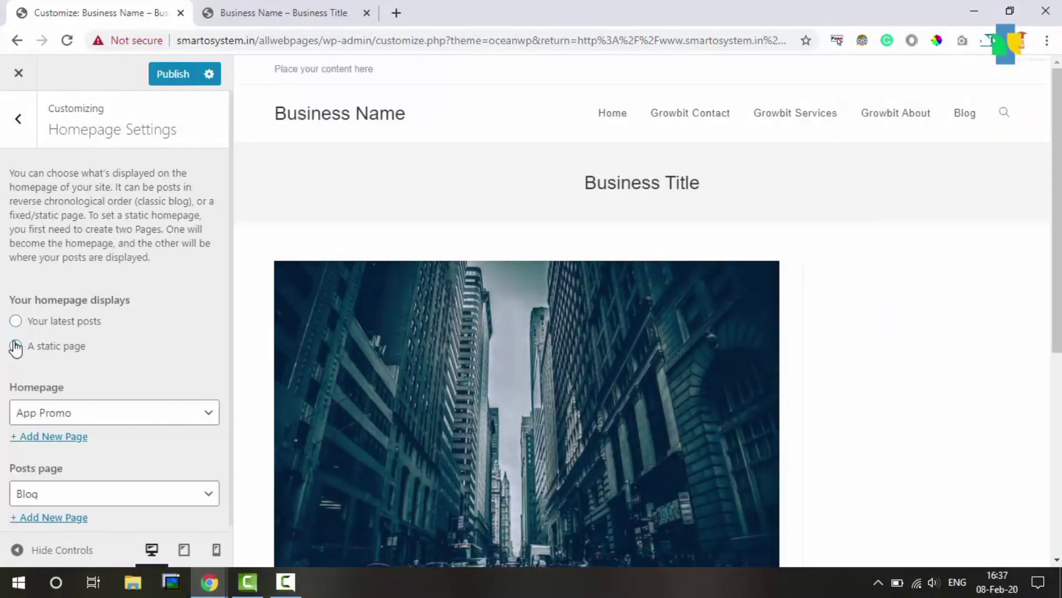
left_click(18, 119)
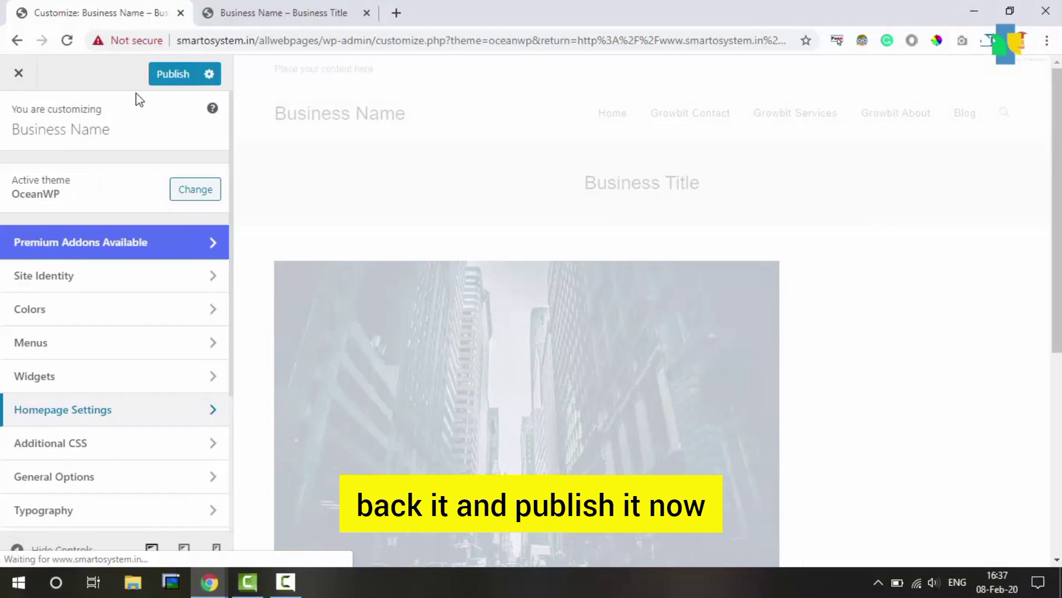
left_click(173, 75)
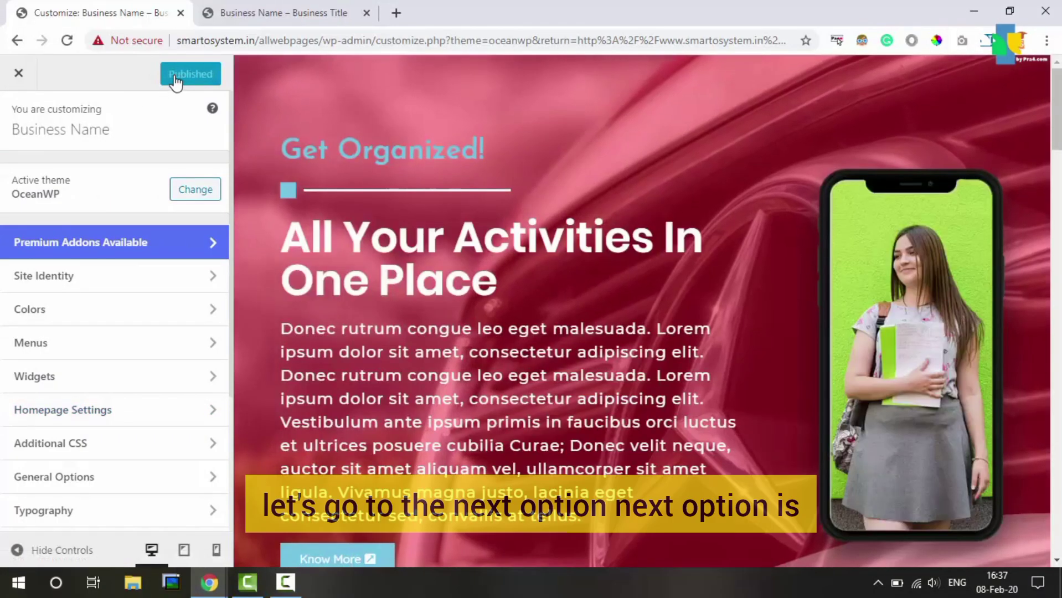
View the Additional CSS section and its code editor, and go back to the main customizer sections.
left_click(80, 448)
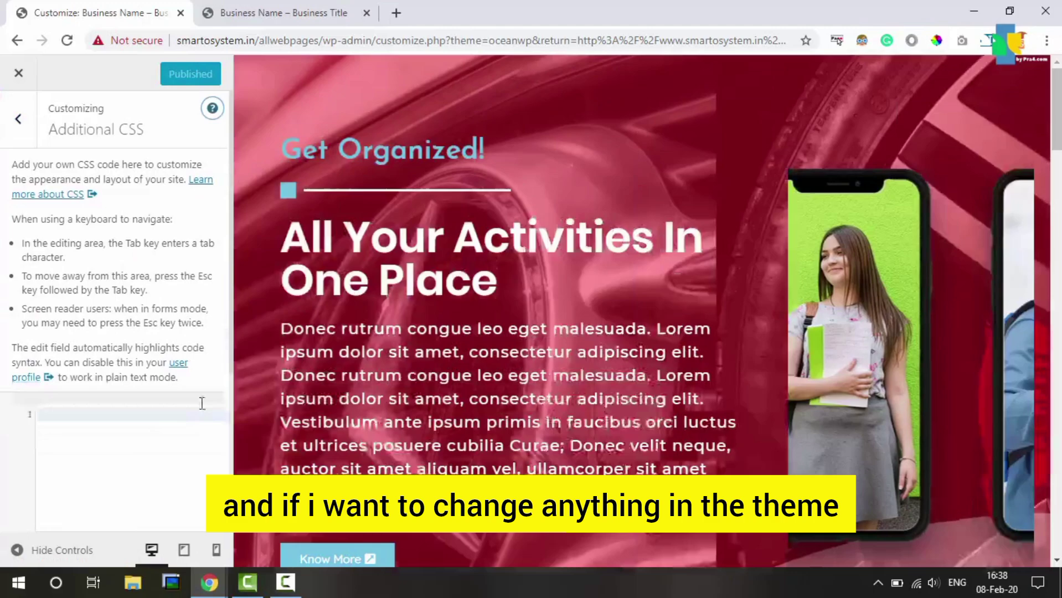
left_click(202, 403)
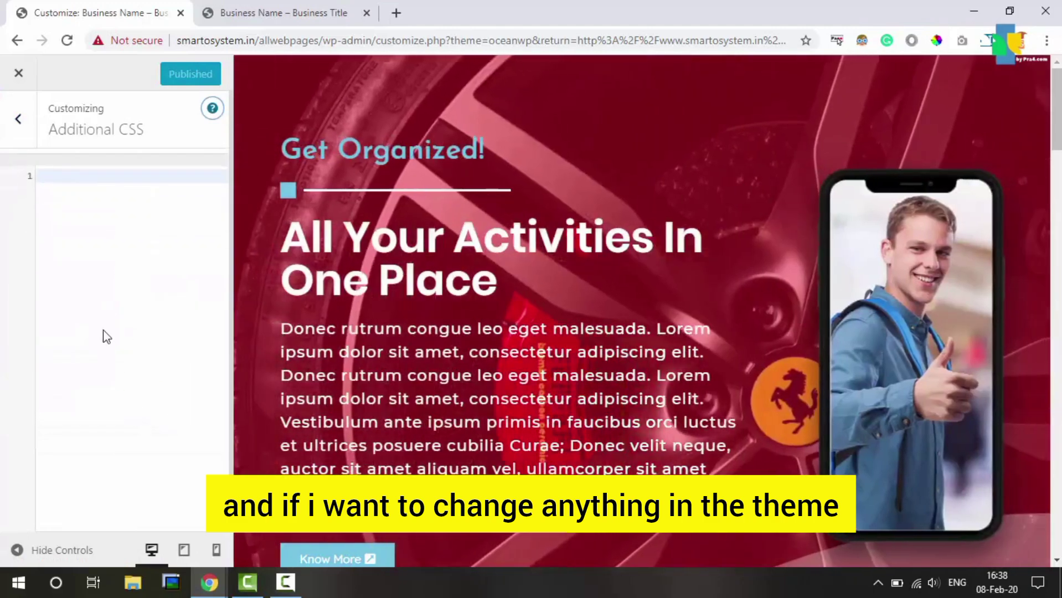
left_click(111, 236)
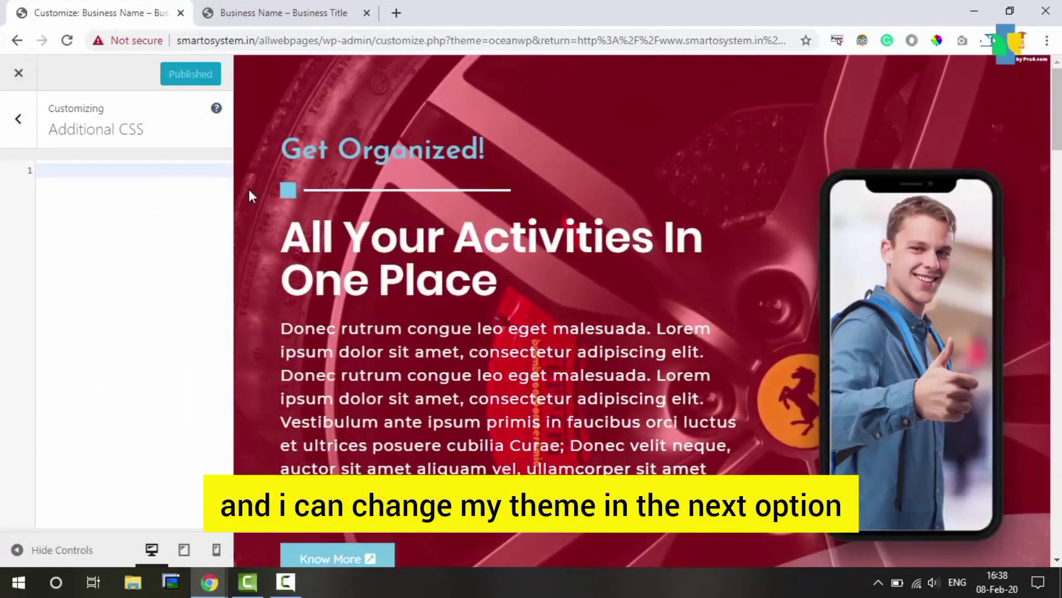
left_click(2, 132)
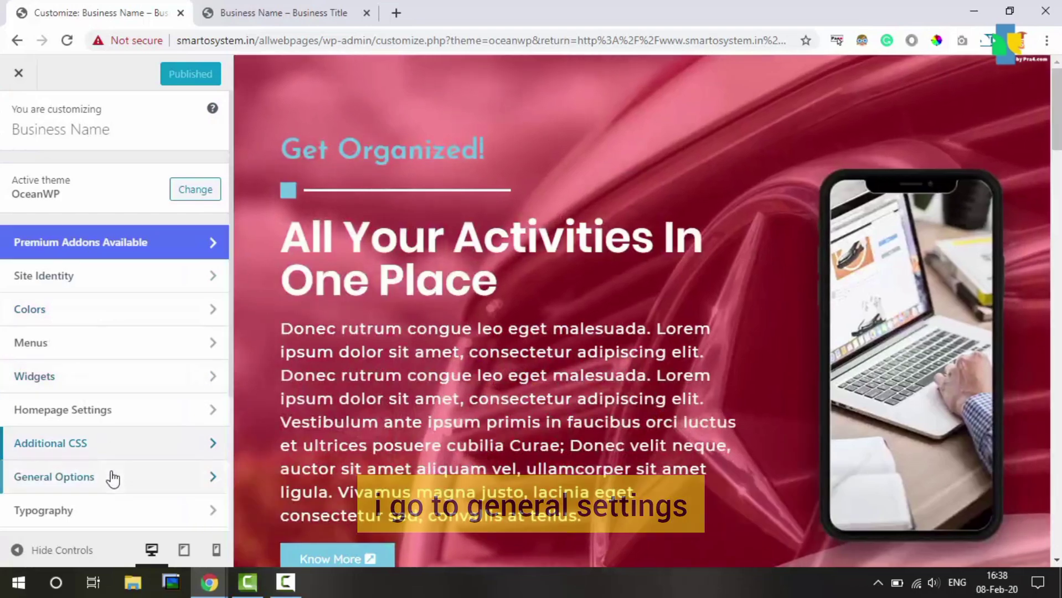
Examine the General Styling colors and the General Settings layout options under General Options.
left_click(131, 490)
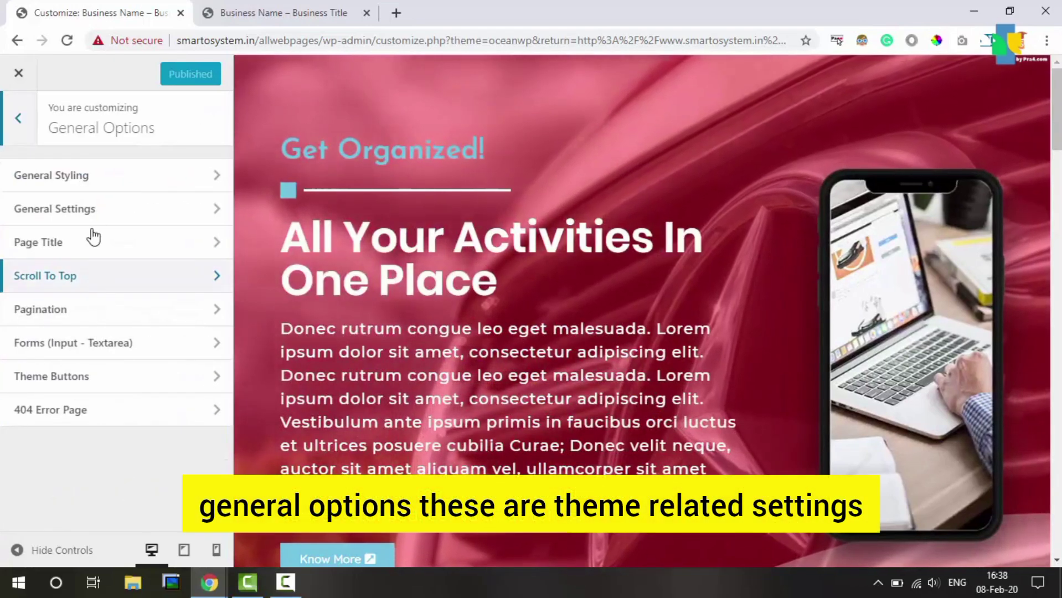
left_click(100, 186)
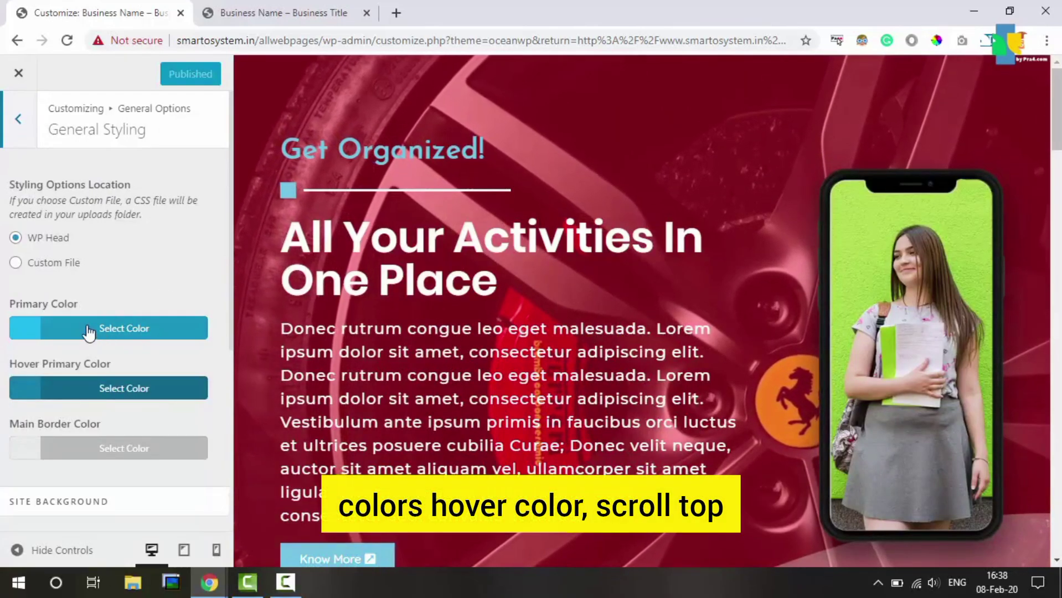
left_click(14, 119)
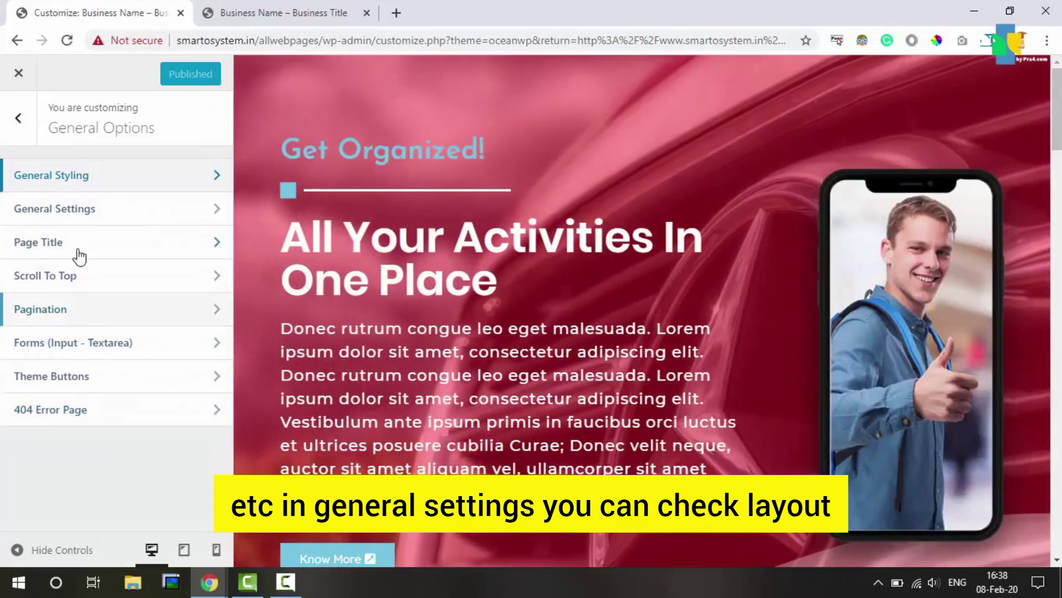
left_click(68, 209)
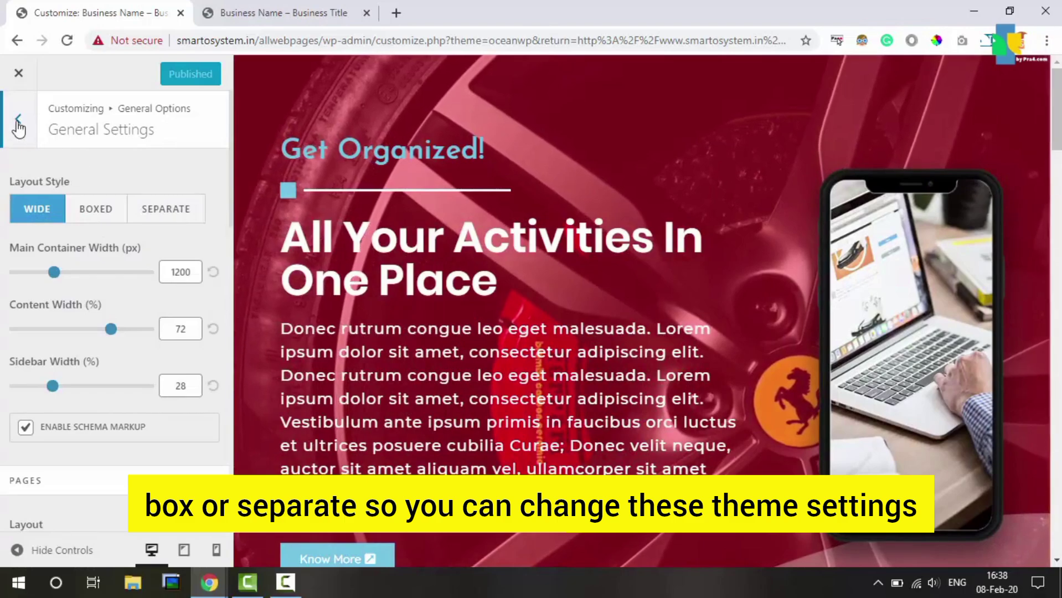
left_click(17, 121)
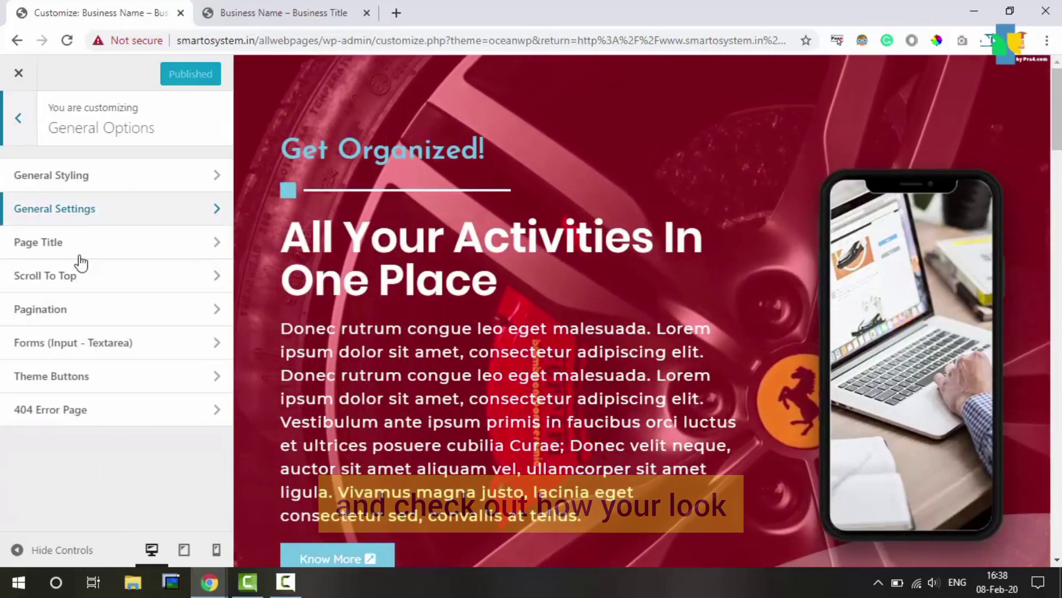
View the Scroll To Top button settings and return to the main customizer sections.
left_click(105, 287)
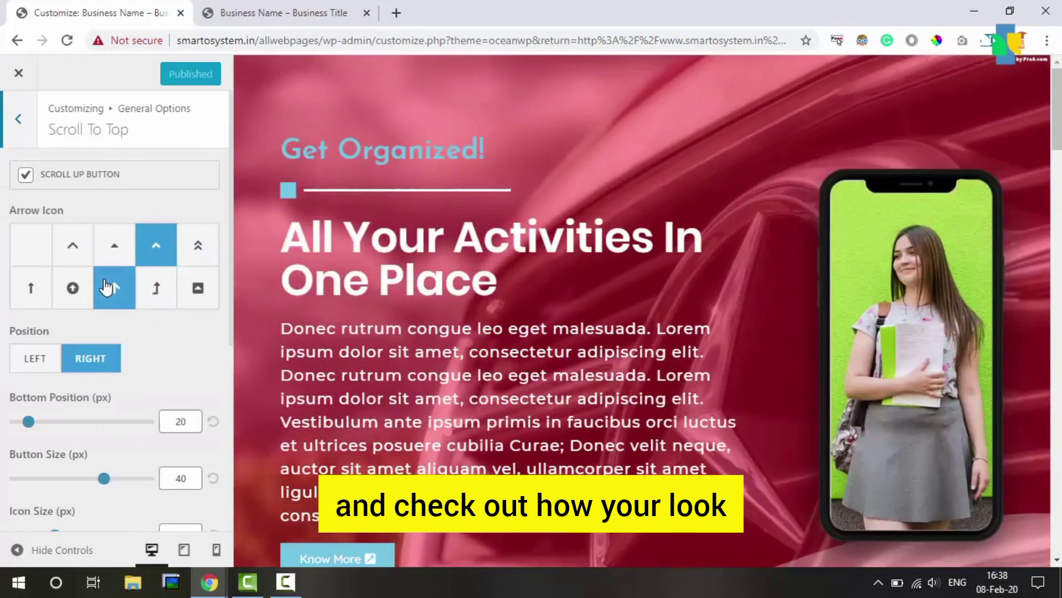
left_click(4, 121)
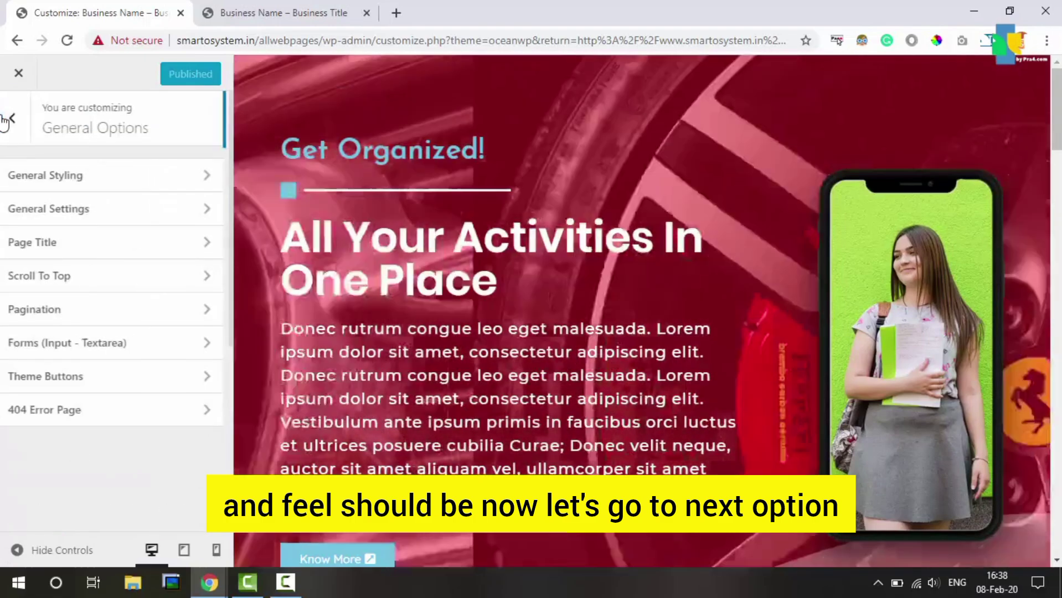
left_click(5, 120)
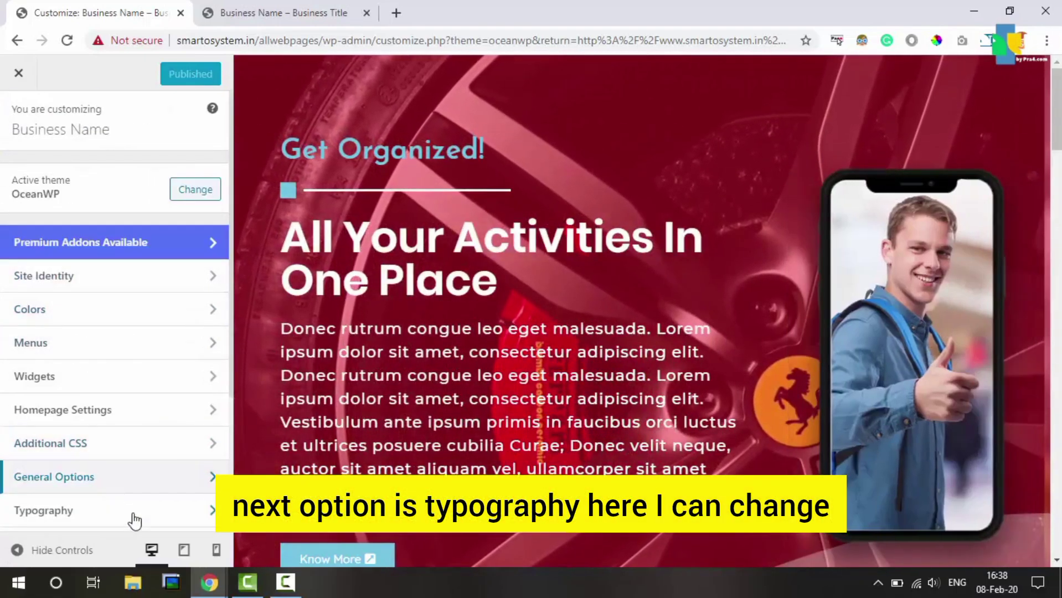
Open the Heading 1 (H1) typography settings and look through the font family and font weight choices.
left_click(134, 518)
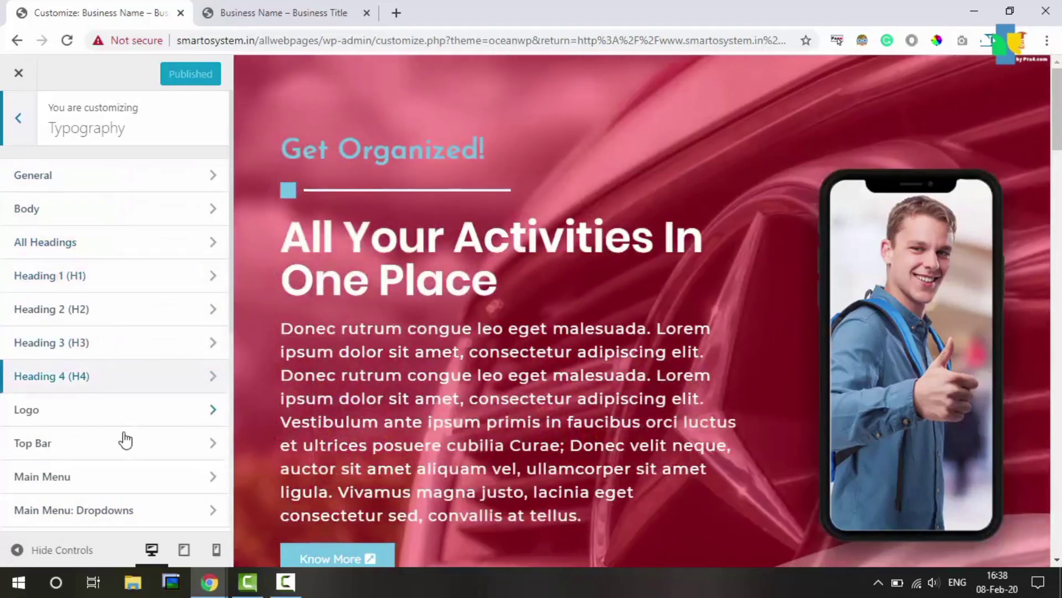
left_click(115, 278)
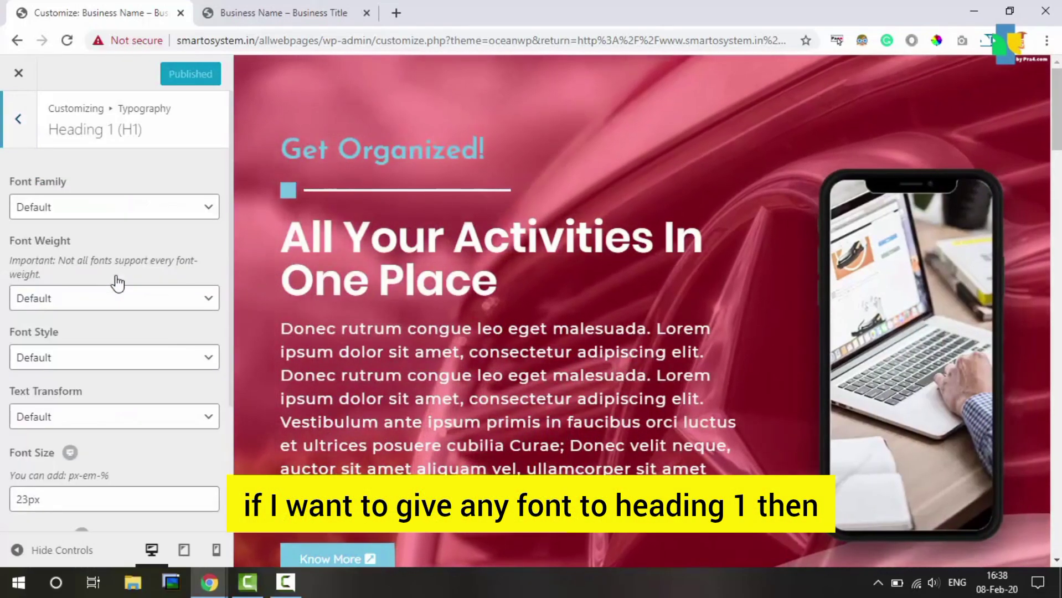
left_click(66, 216)
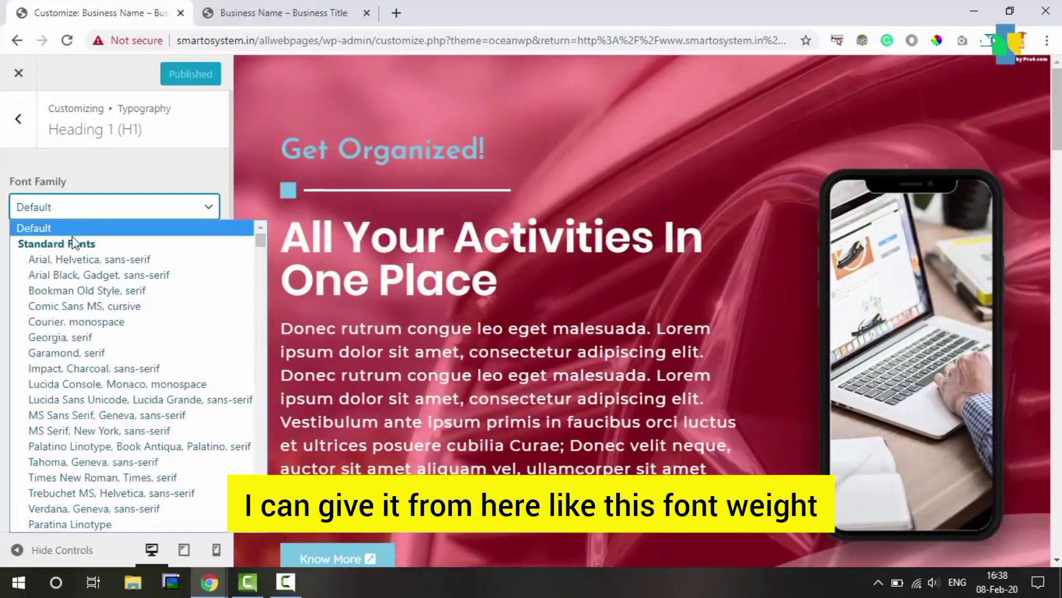
left_click(118, 205)
left_click(139, 288)
left_click(142, 305)
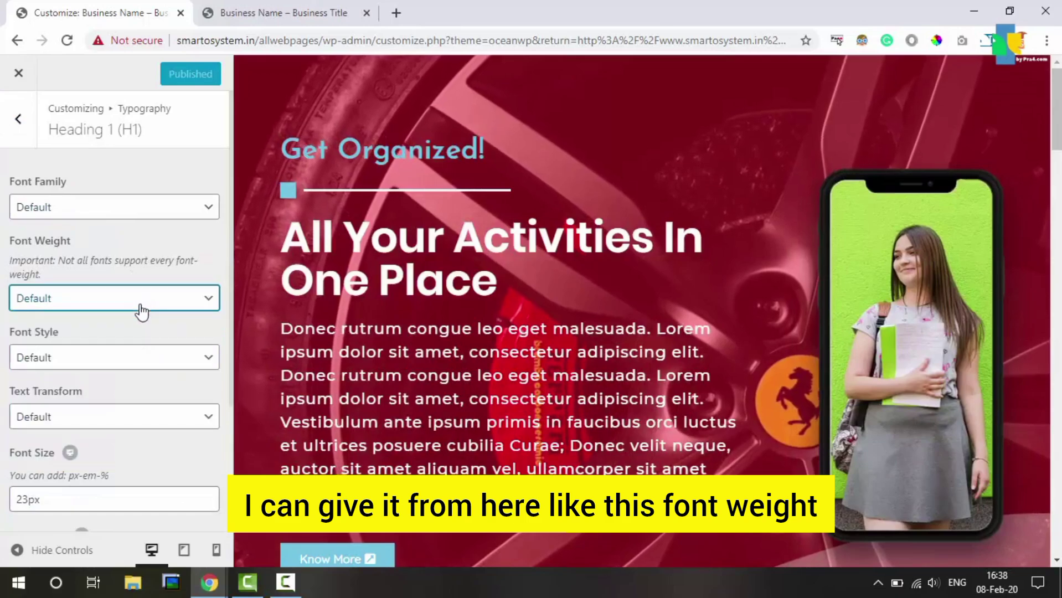
Look at the font style, text transform and font size settings for Heading 1 (H1).
triple_click(147, 342)
left_click(162, 416)
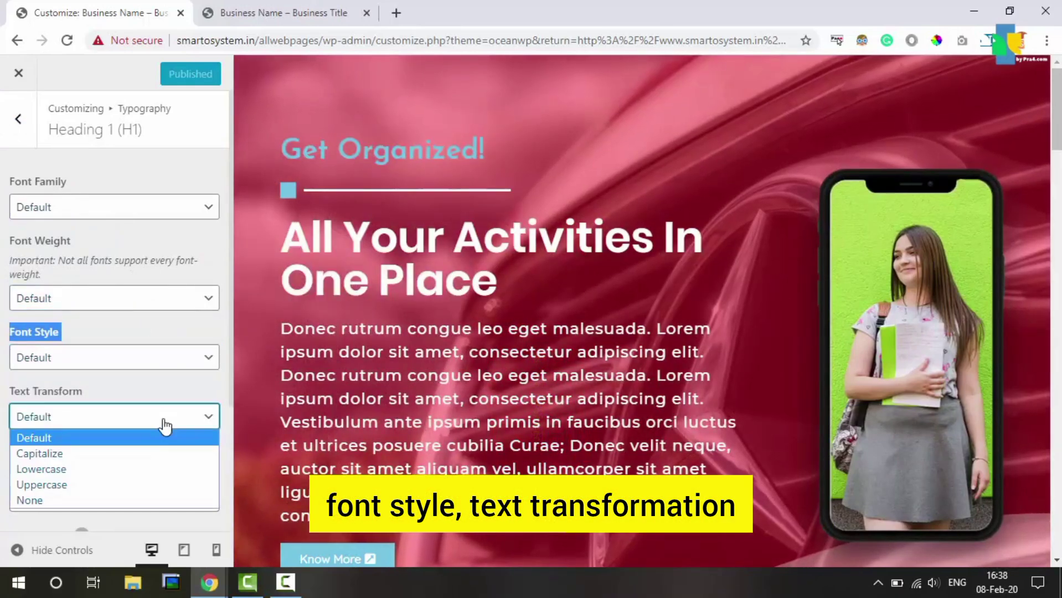
left_click(162, 434)
left_click(170, 499)
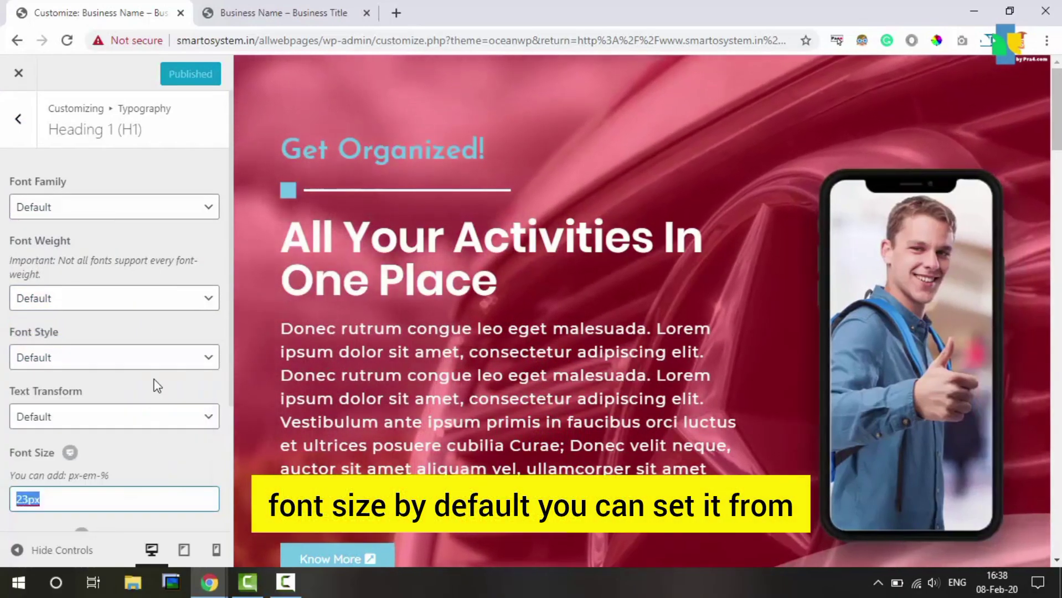
Look over the remaining Heading 1 (H1) settings and the other Typography entries, and return to the main customizer sections.
scroll(157, 384, "down", 3)
scroll(156, 384, "up", 3)
key("Escape")
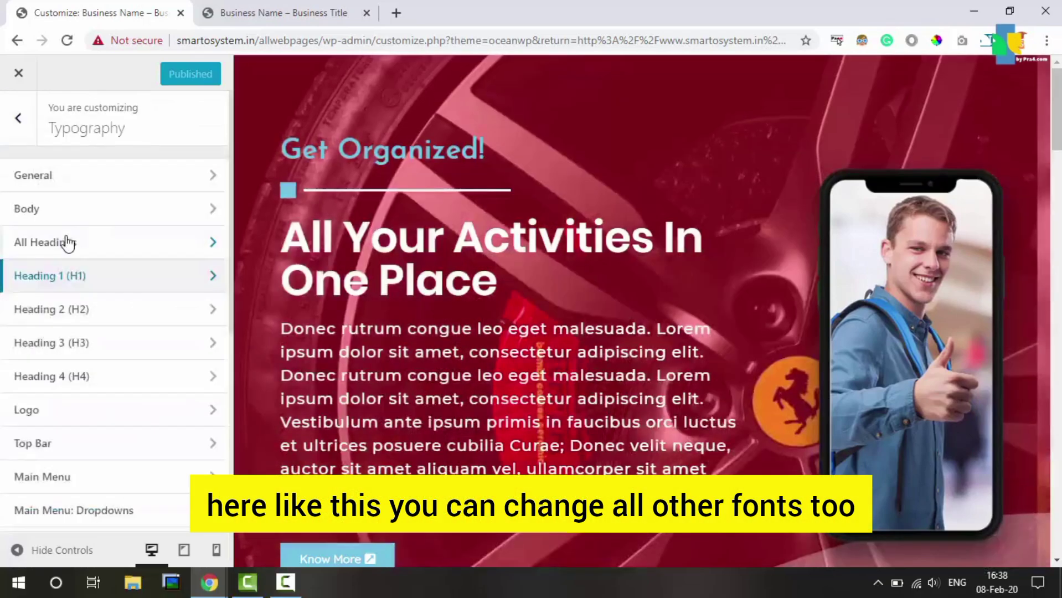
scroll(101, 406, "down", 5)
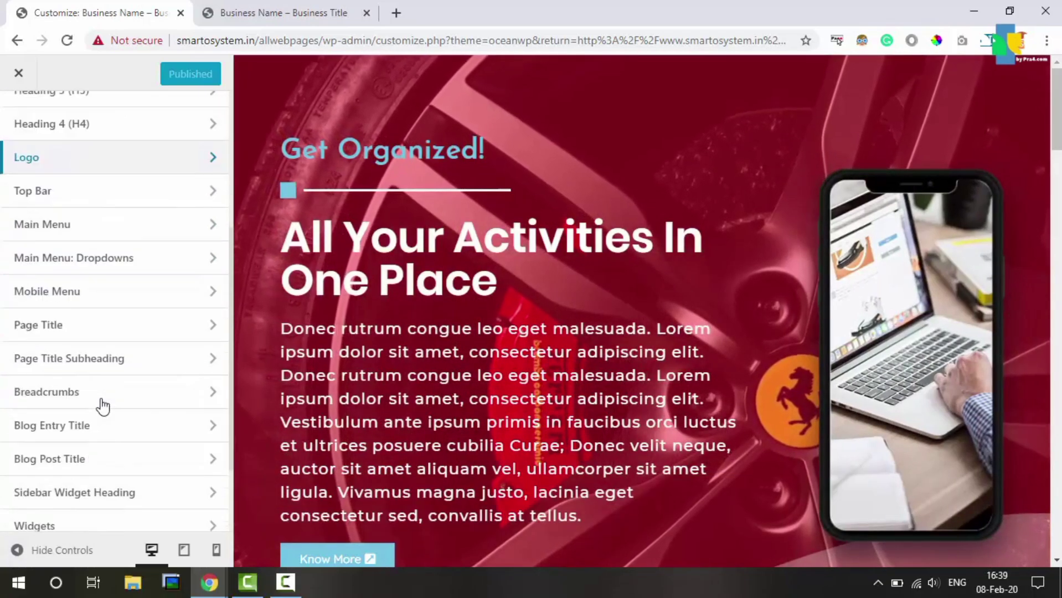
scroll(57, 211, "up", 5)
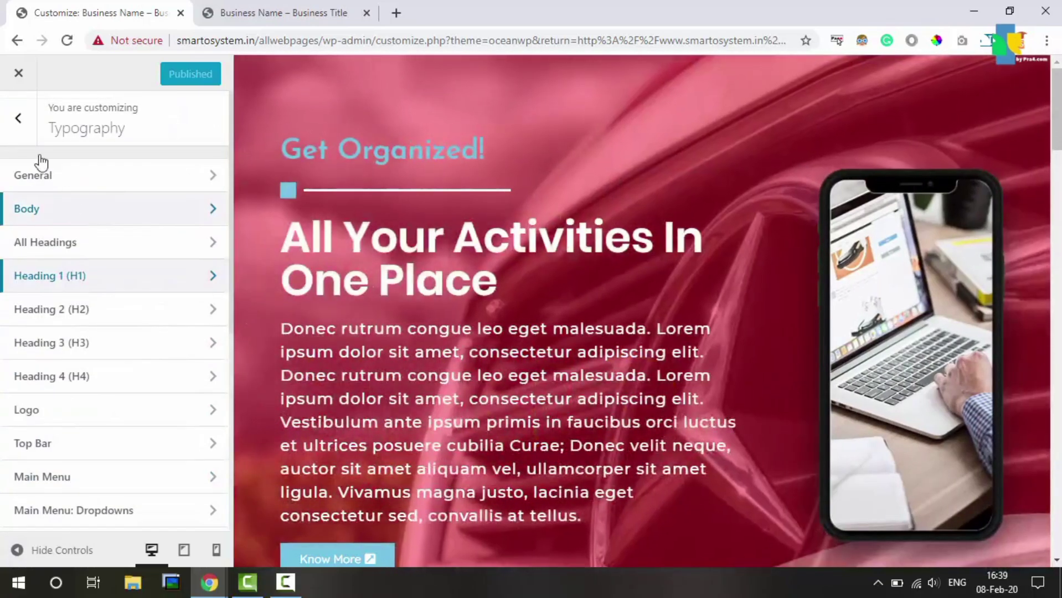
left_click(17, 125)
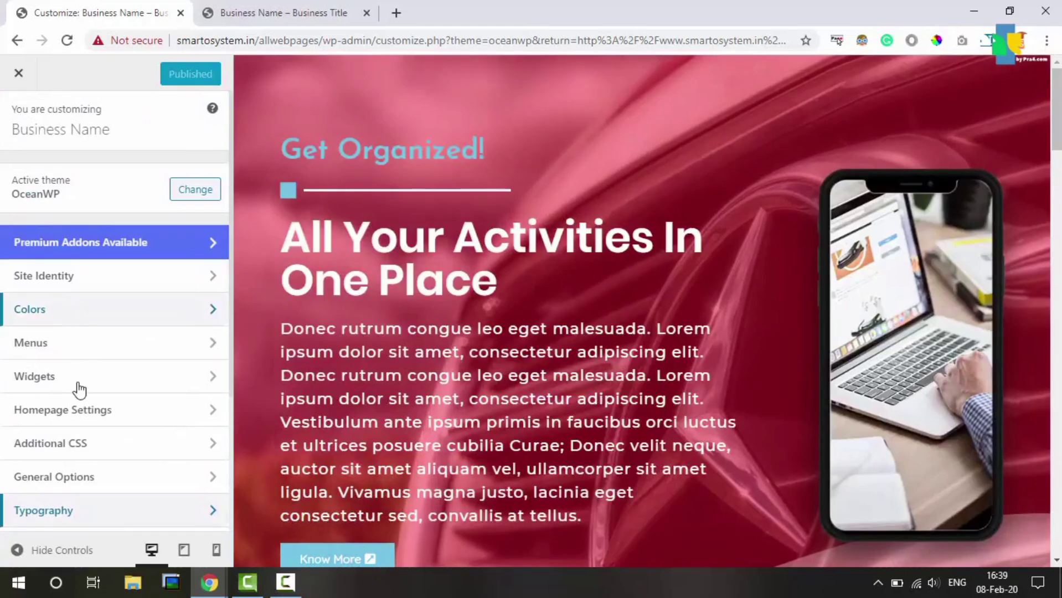
Open the Footer Copyright settings under Typography and look through all of their font options.
scroll(113, 453, "down", 3)
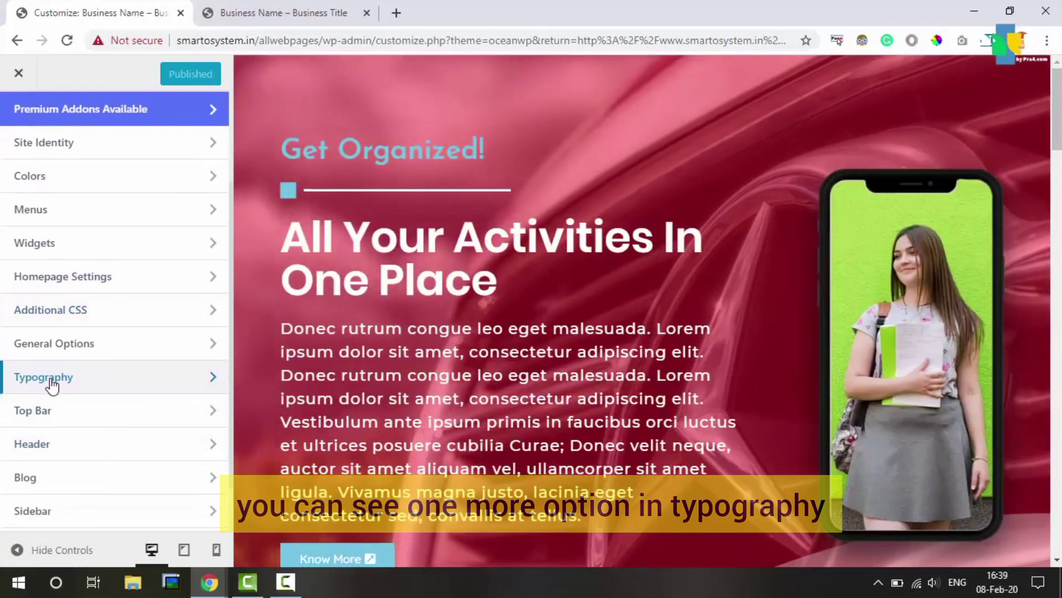
left_click(68, 387)
scroll(137, 391, "down", 6)
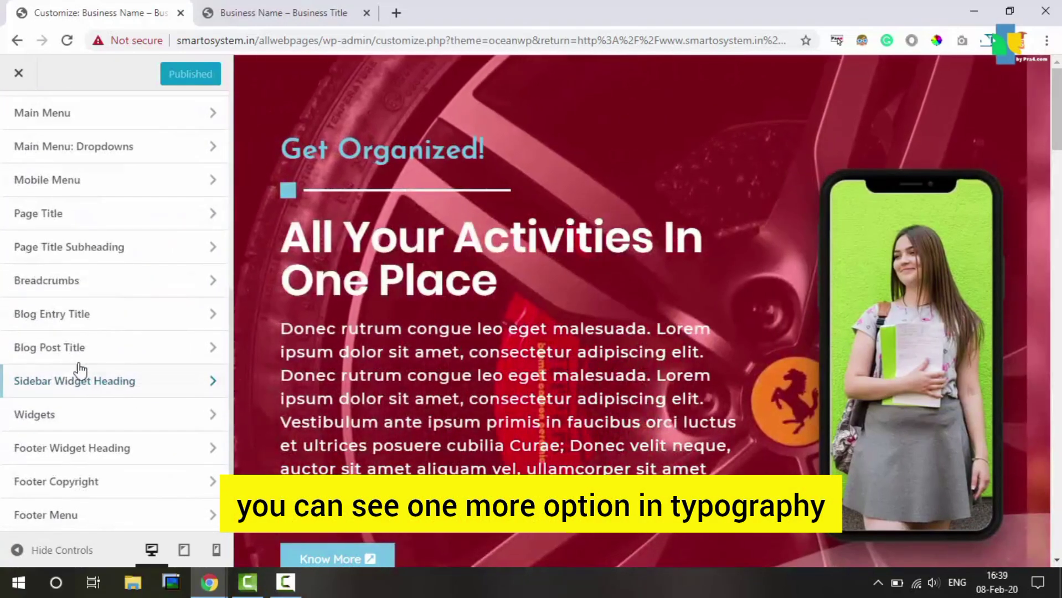
left_click(111, 487)
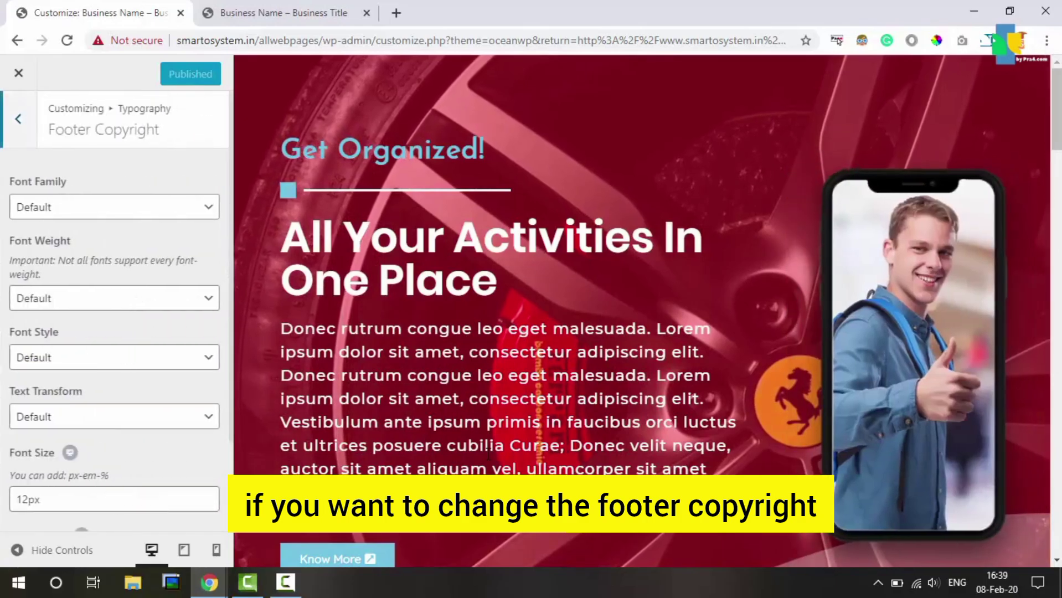
scroll(488, 455, "down", 15)
scroll(488, 454, "up", 15)
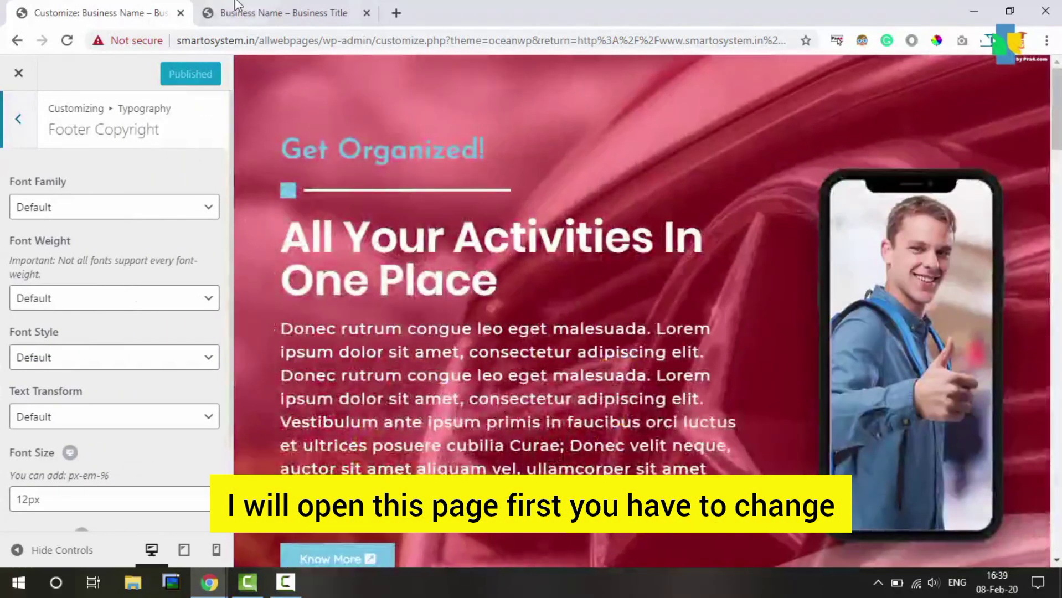
Check the copyright line in the footer of the live Growbit Home page and return to the customizer.
left_click(237, 10)
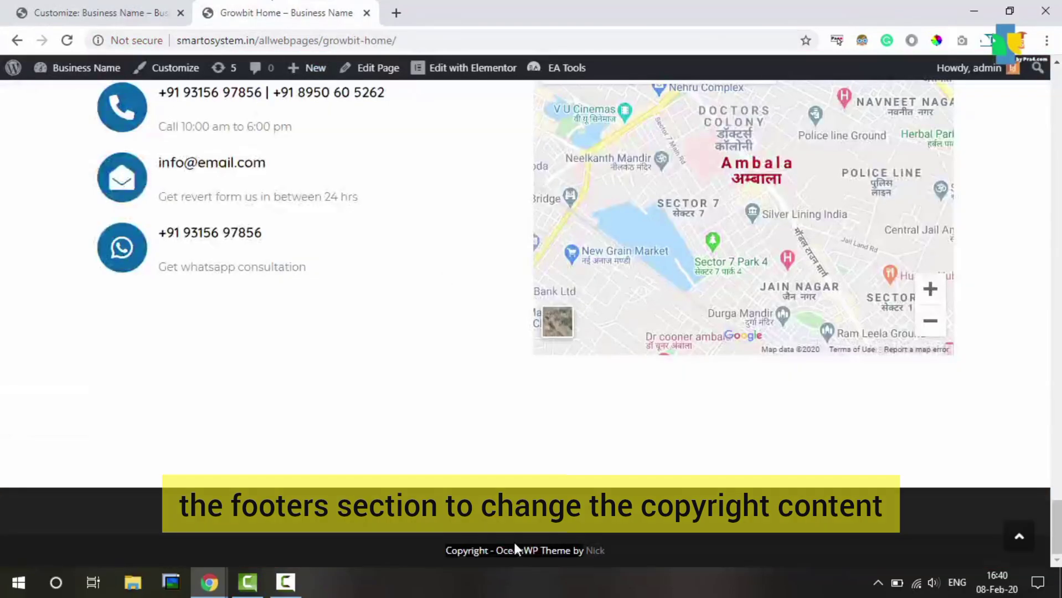
left_click_drag(448, 551, 521, 551)
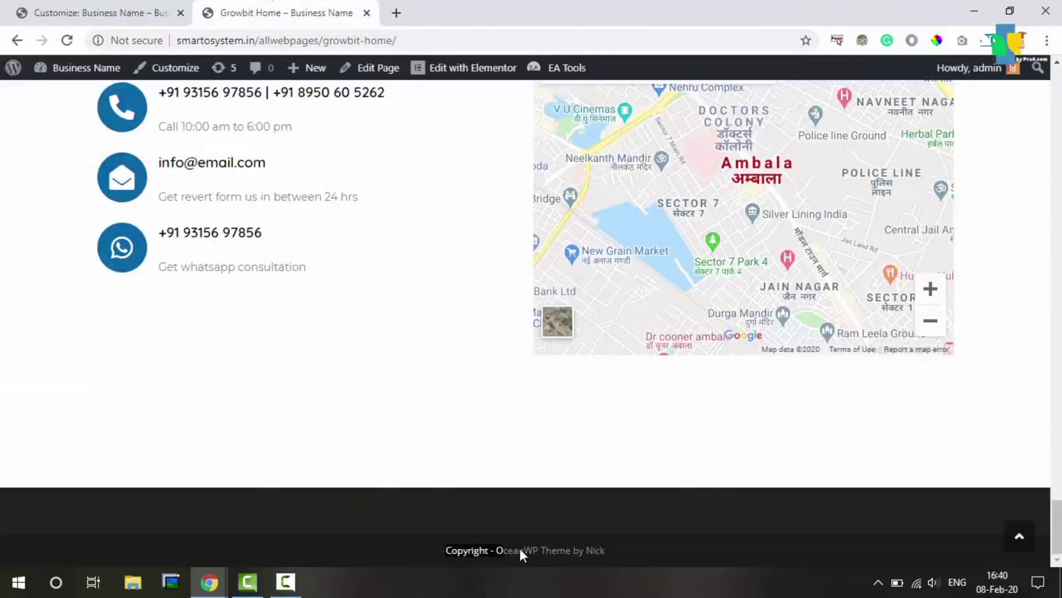
left_click(83, 12)
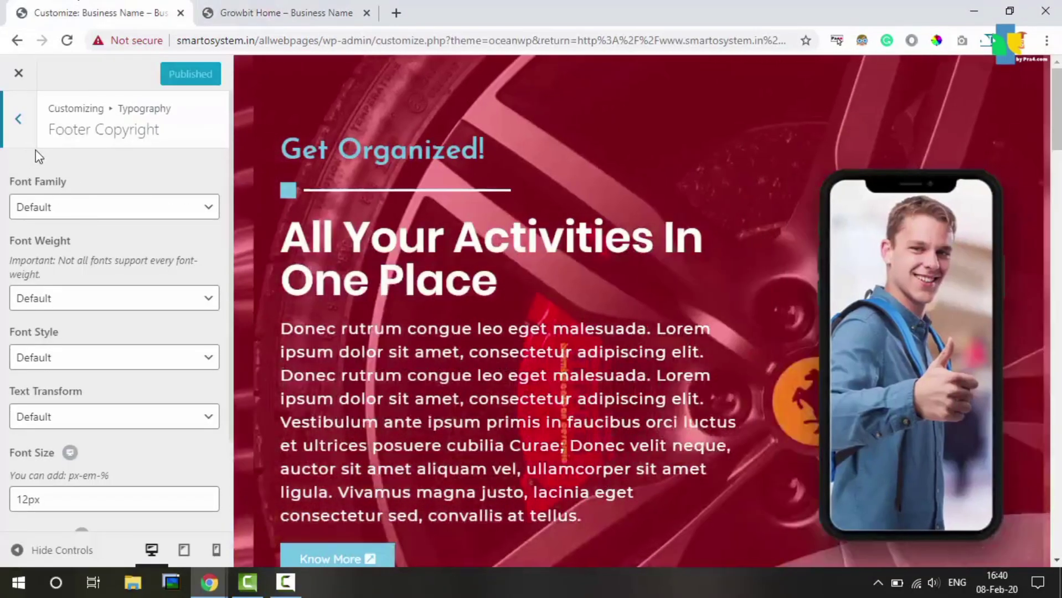
View the Footer Copyright font family choices and the Main Menu typography settings, returning to the Typography list.
left_click(98, 208)
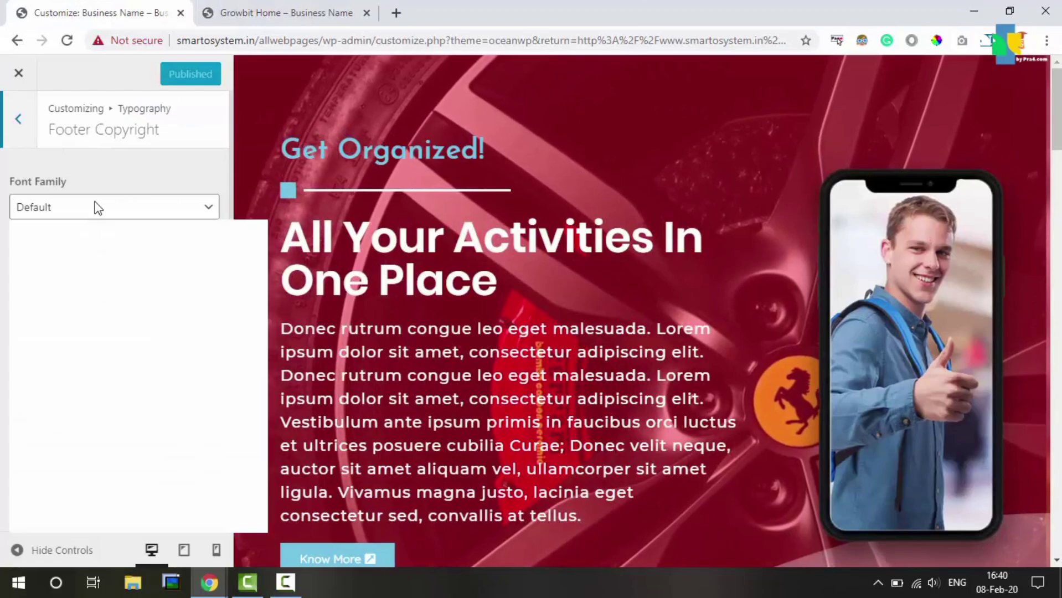
left_click(98, 207)
left_click(6, 123)
left_click(6, 118)
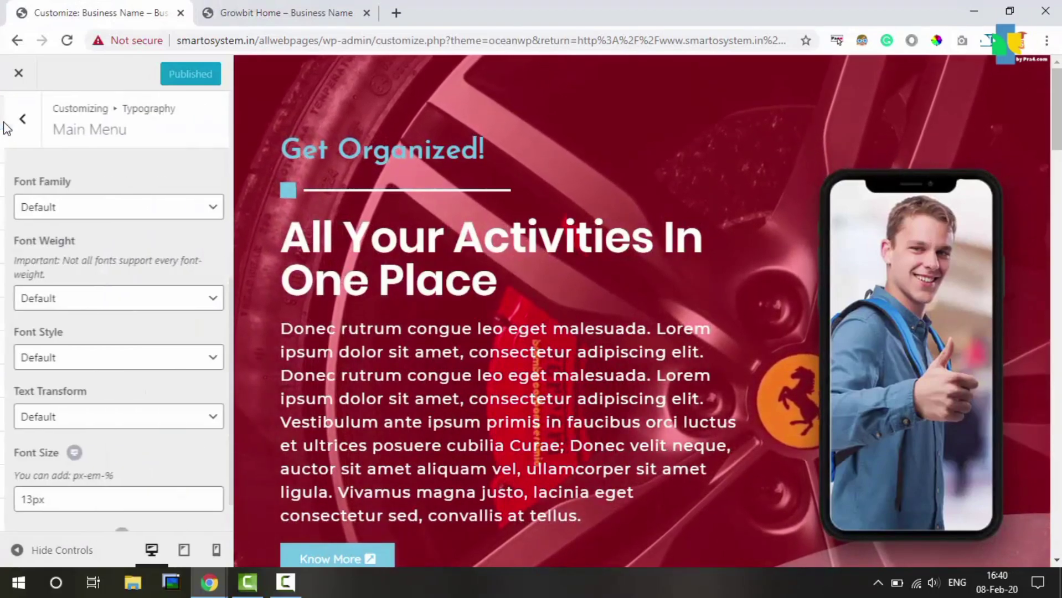
left_click(28, 125)
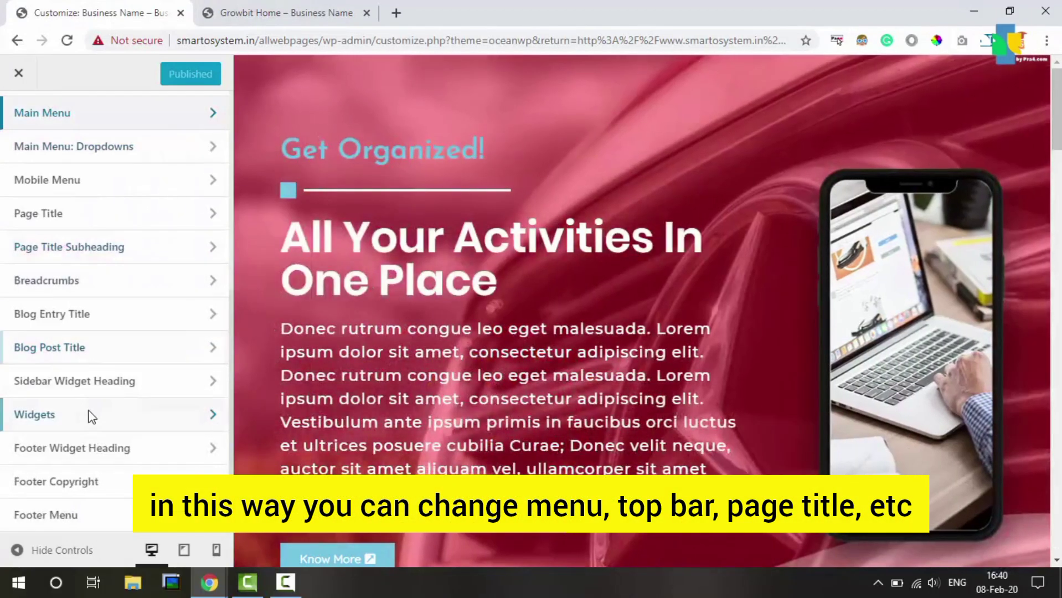
Look through the full list of Typography elements and go back to the main customizer sections.
scroll(91, 415, "up", 7)
scroll(83, 388, "down", 7)
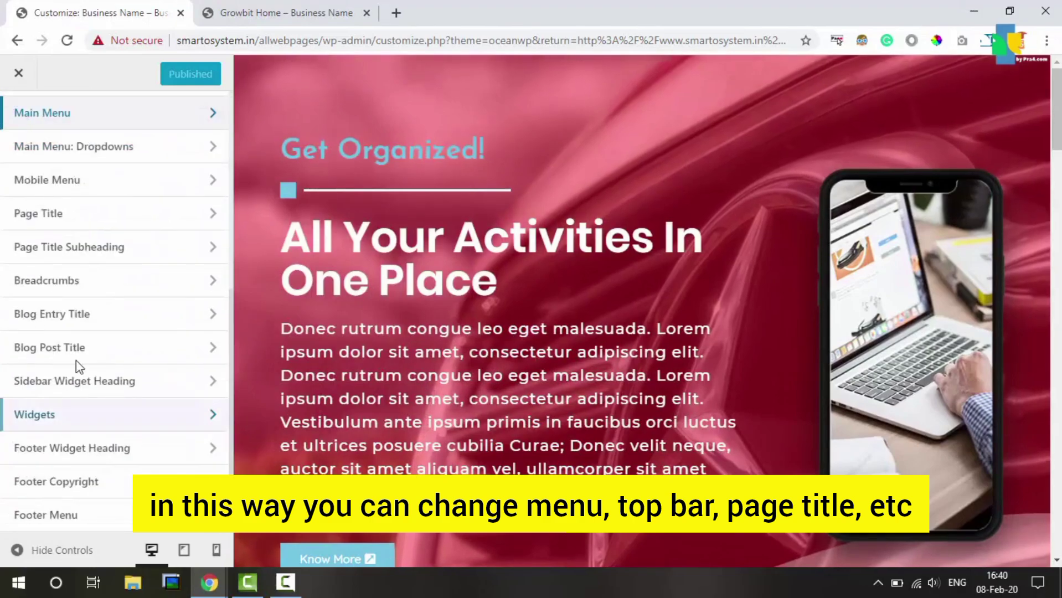
scroll(100, 183, "up", 7)
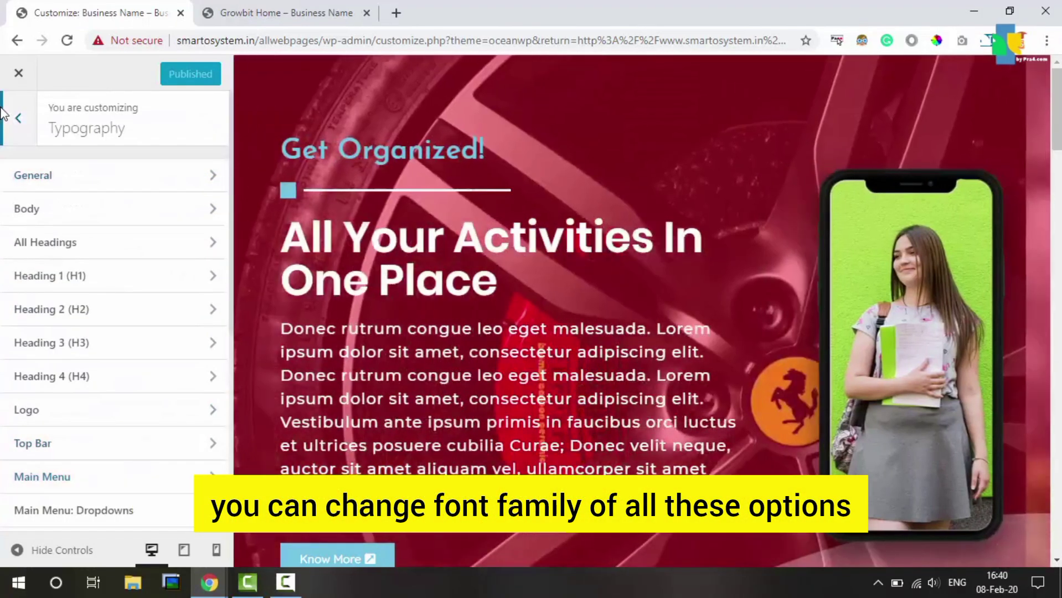
left_click(5, 114)
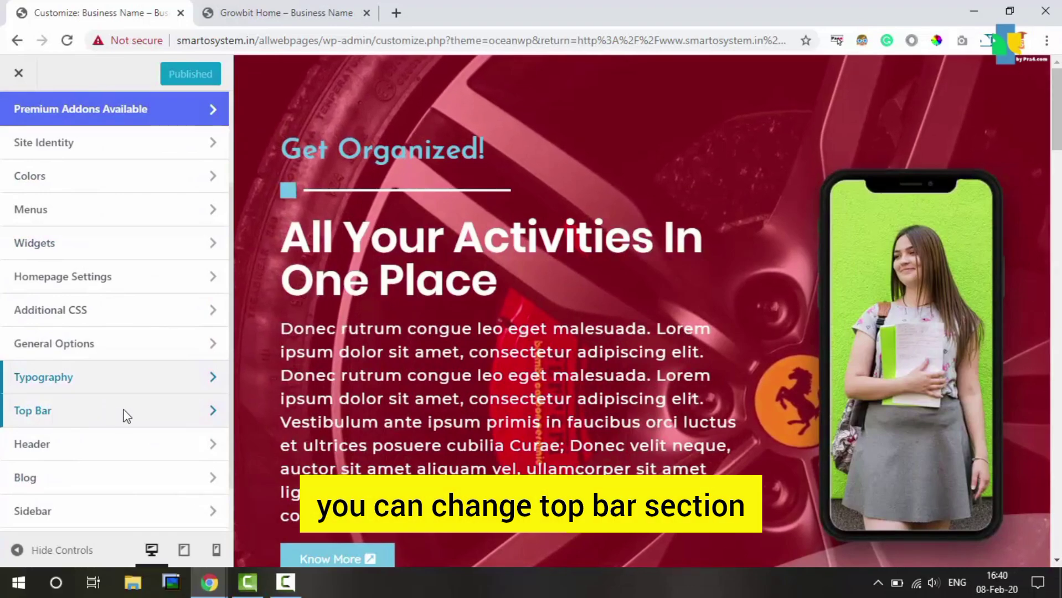
View the General settings of the Top Bar section and return to the main customizer sections.
left_click(127, 417)
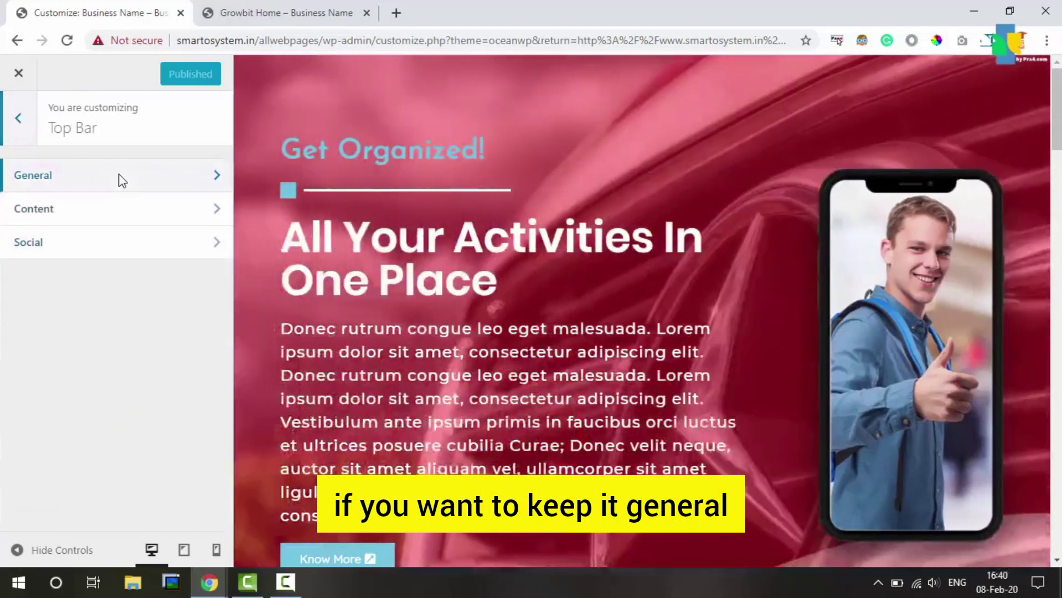
left_click(123, 182)
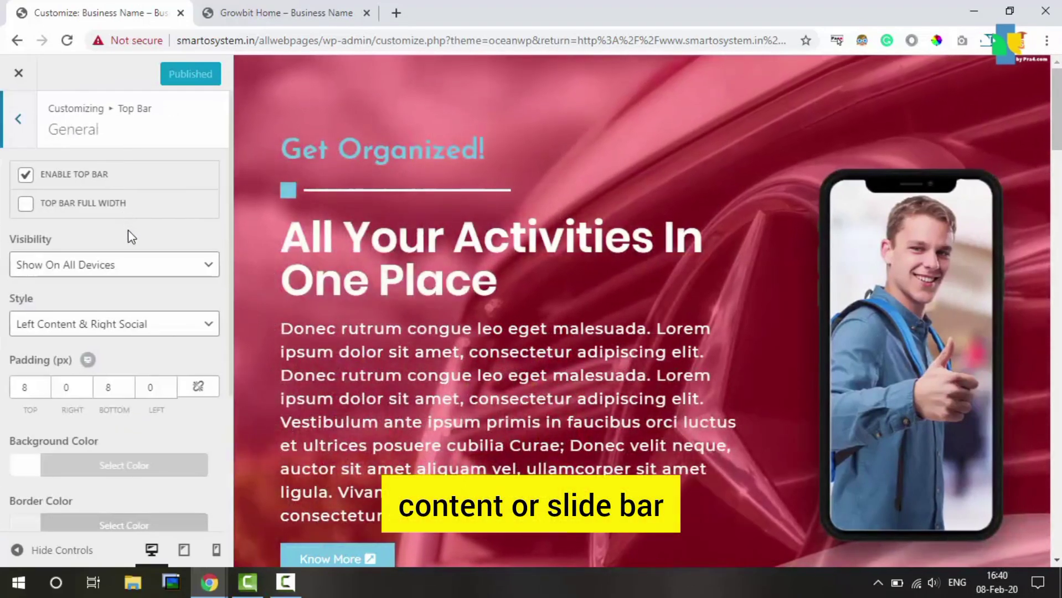
left_click(12, 127)
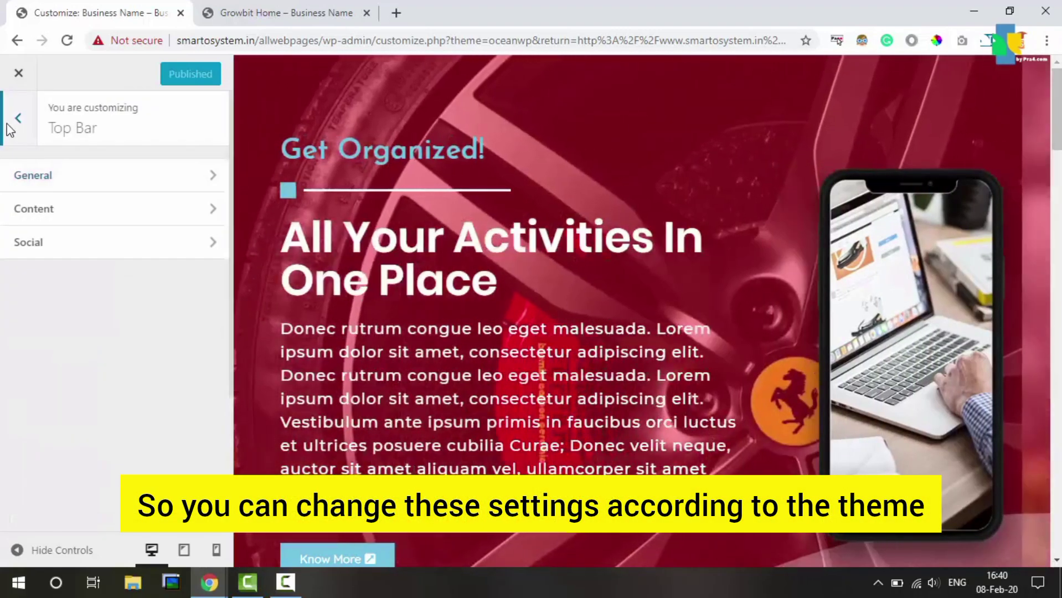
left_click(10, 130)
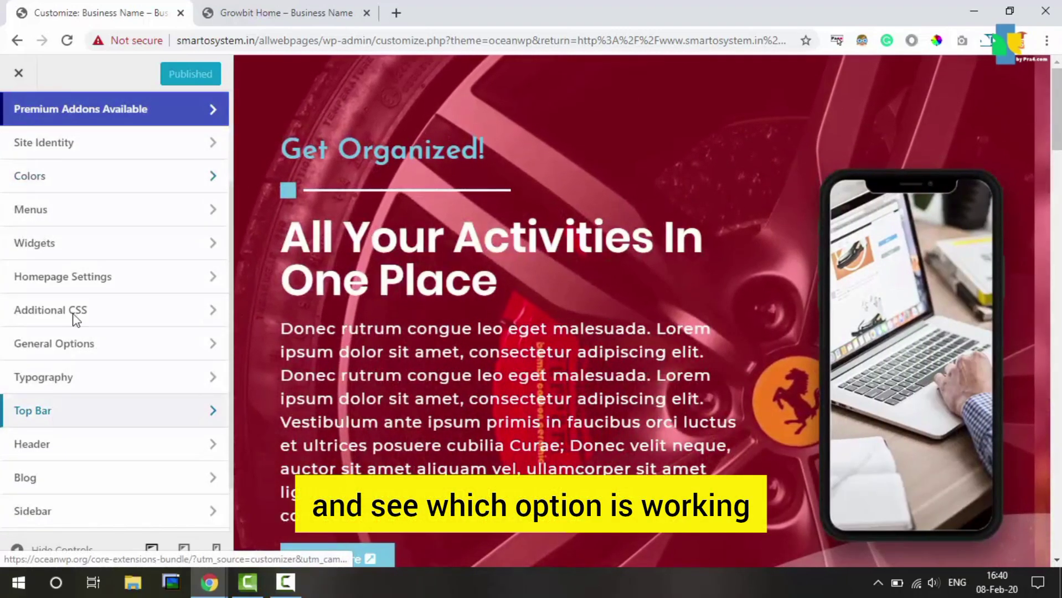
Set the static homepage to Growbit Home in Homepage Settings and publish the change.
scroll(95, 432, "down", 1)
scroll(96, 432, "down", 1)
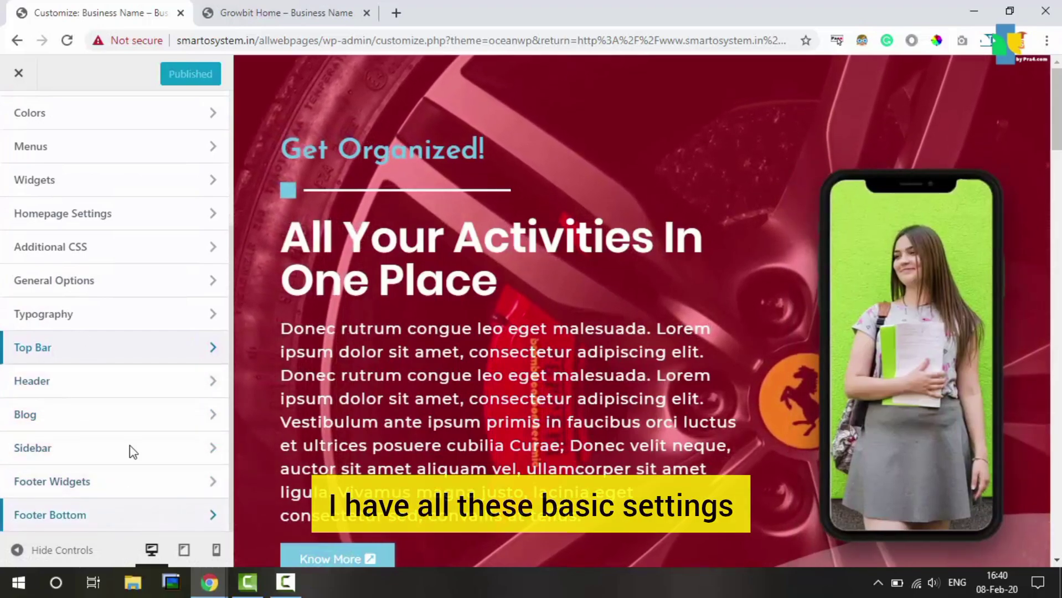
scroll(129, 444, "up", 5)
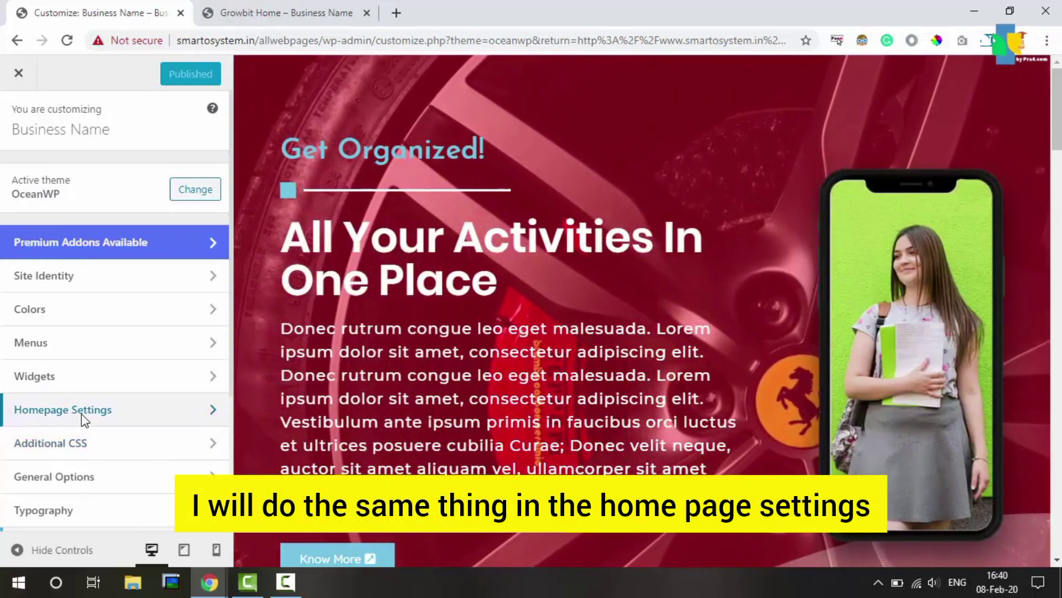
left_click(82, 413)
left_click(111, 411)
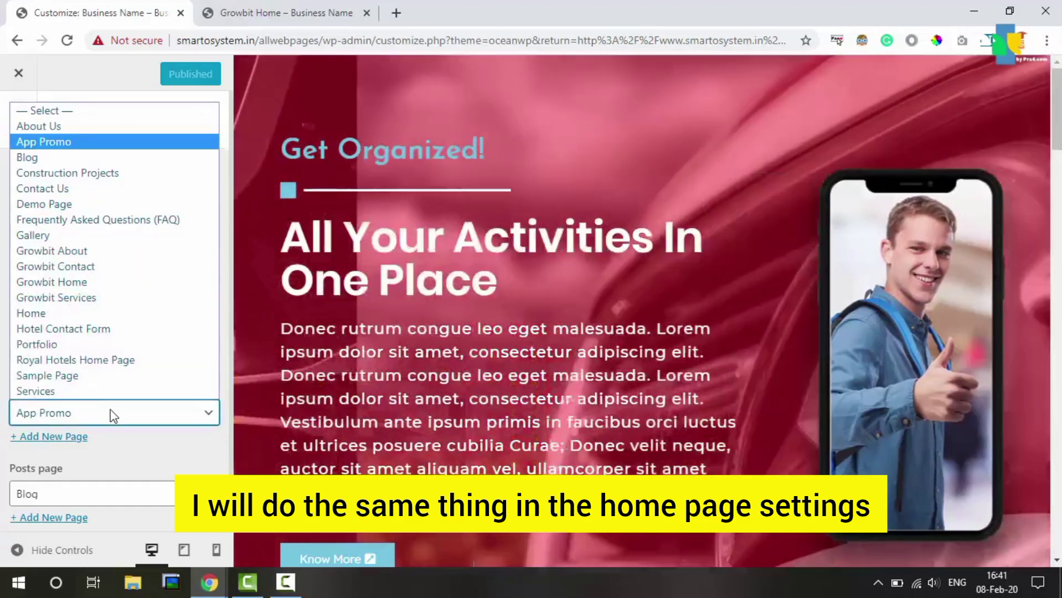
left_click(100, 282)
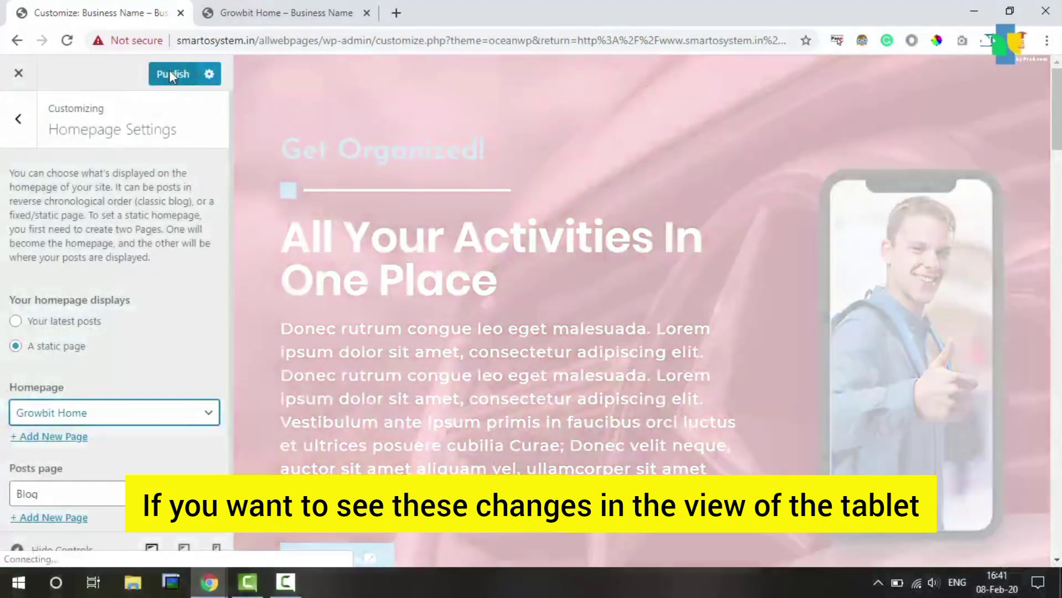
left_click(170, 74)
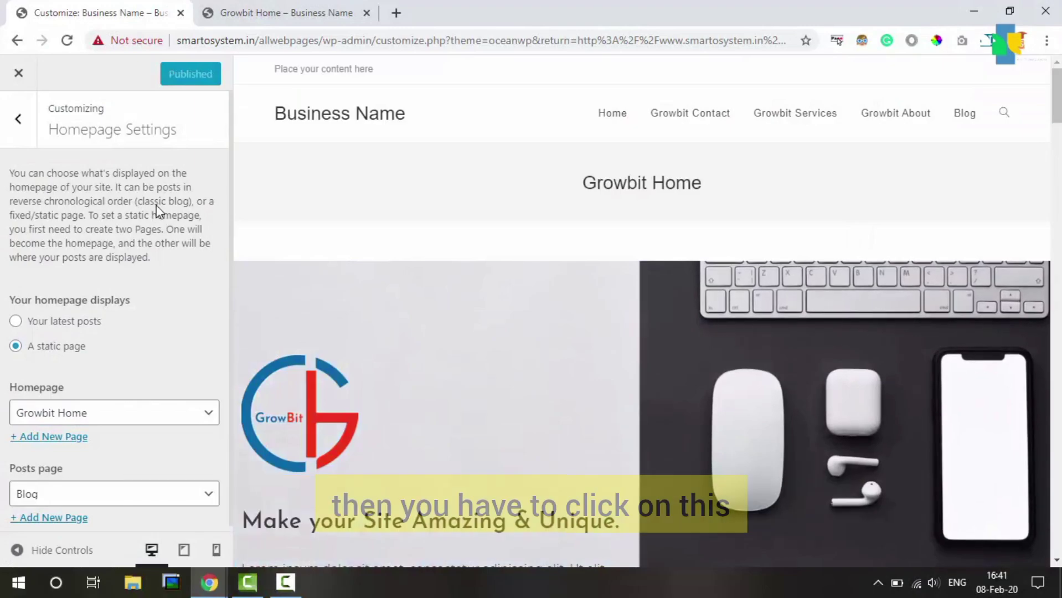
Preview the Growbit Home page in tablet and mobile views, and restore the desktop view.
left_click(185, 550)
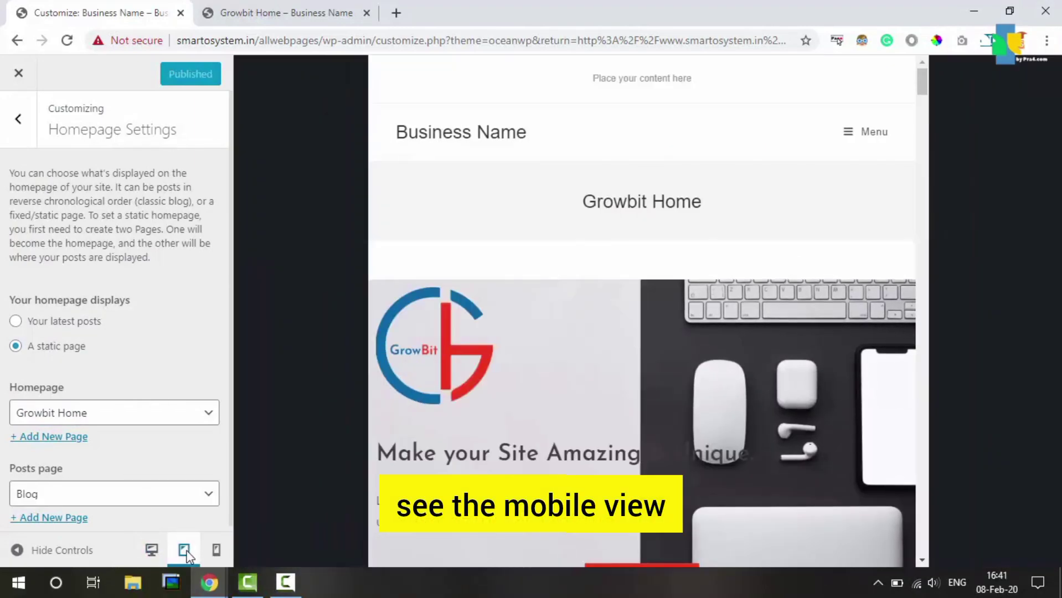
left_click(216, 551)
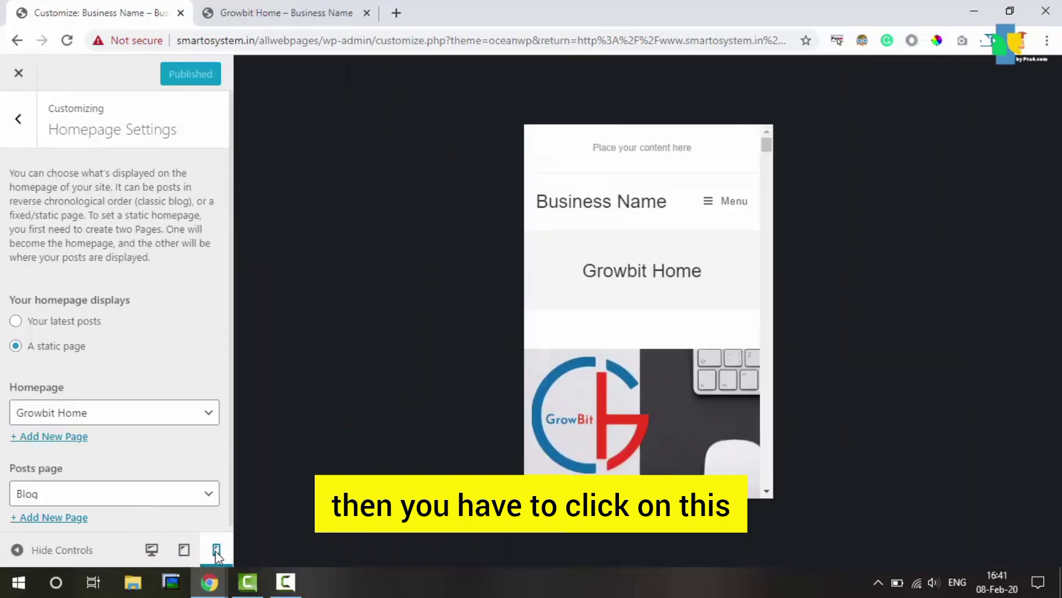
left_click(153, 551)
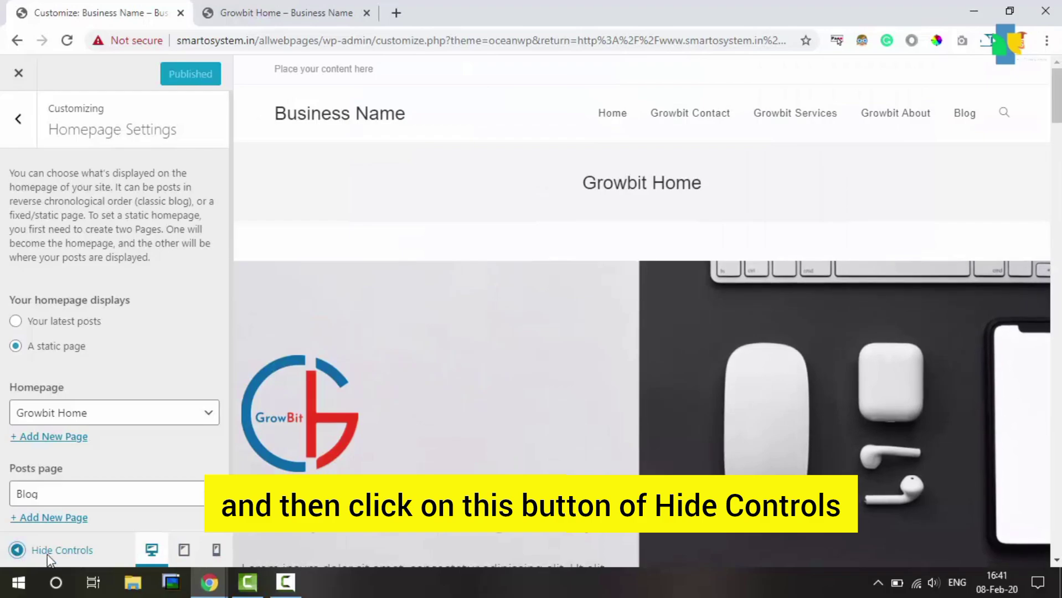
Hide the customizer controls to view the homepage preview in full width, and show the controls again.
left_click(17, 550)
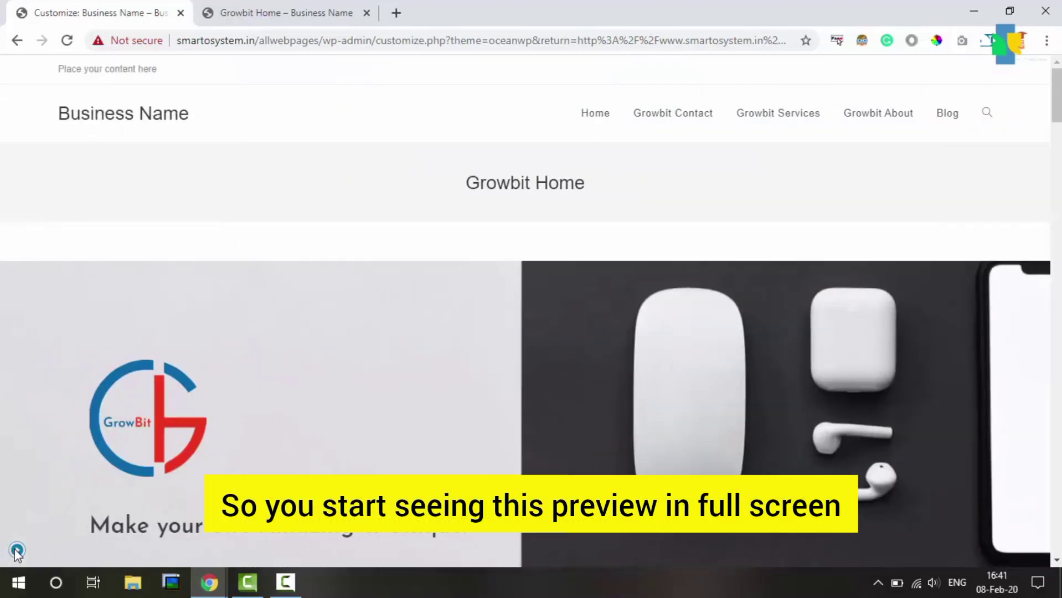
mouse_move(1060, 90)
left_mouse_down()
mouse_move(1060, 148)
mouse_move(1060, 90)
left_mouse_up()
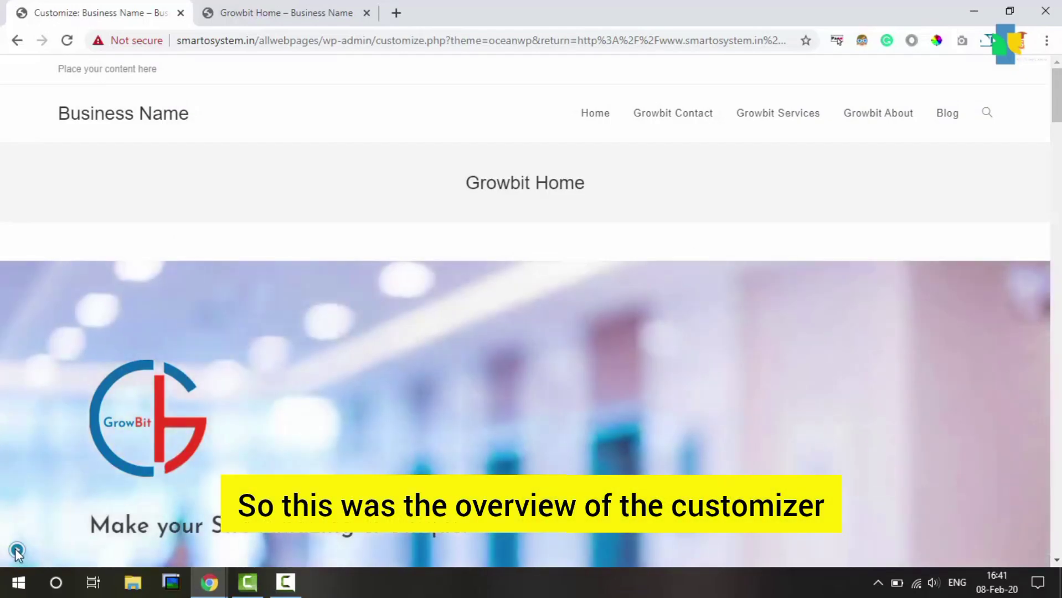
left_click(17, 550)
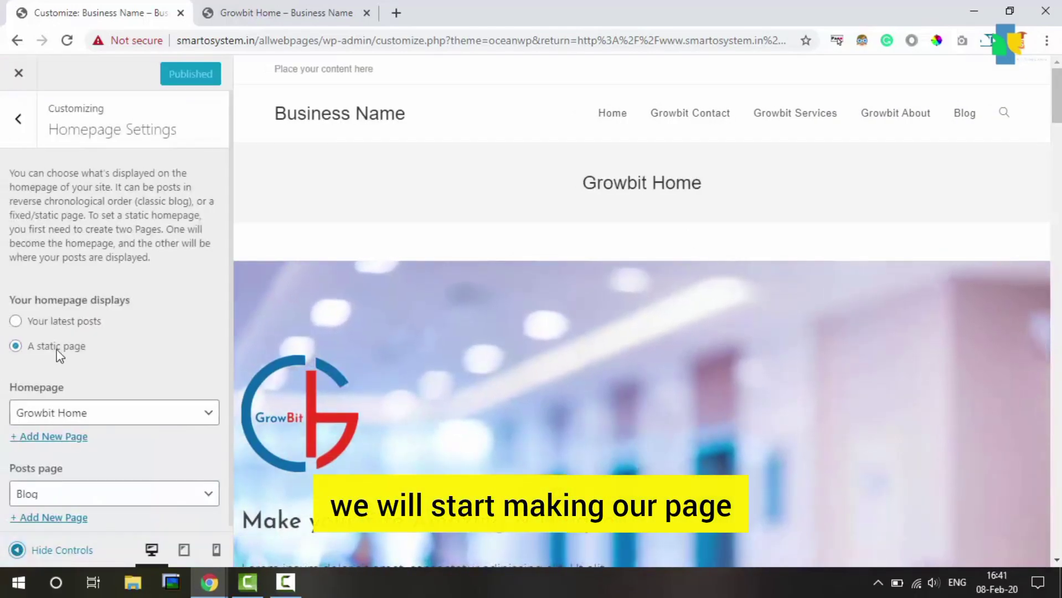
Leave Homepage Settings for the main customizer sections and switch to the browser window showing the App Promo page.
left_click(5, 141)
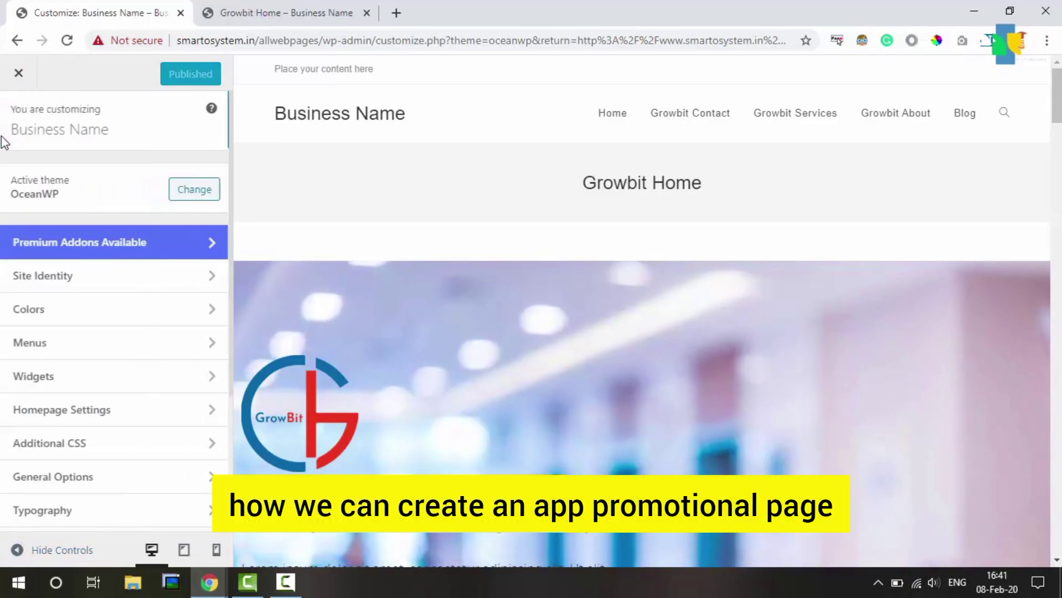
key("alt+Tab")
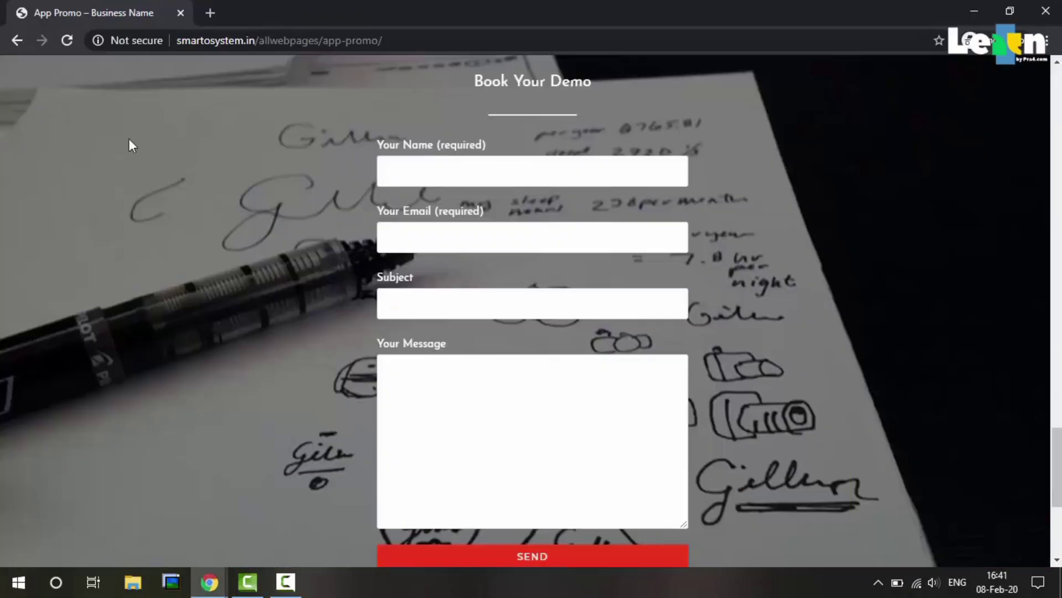